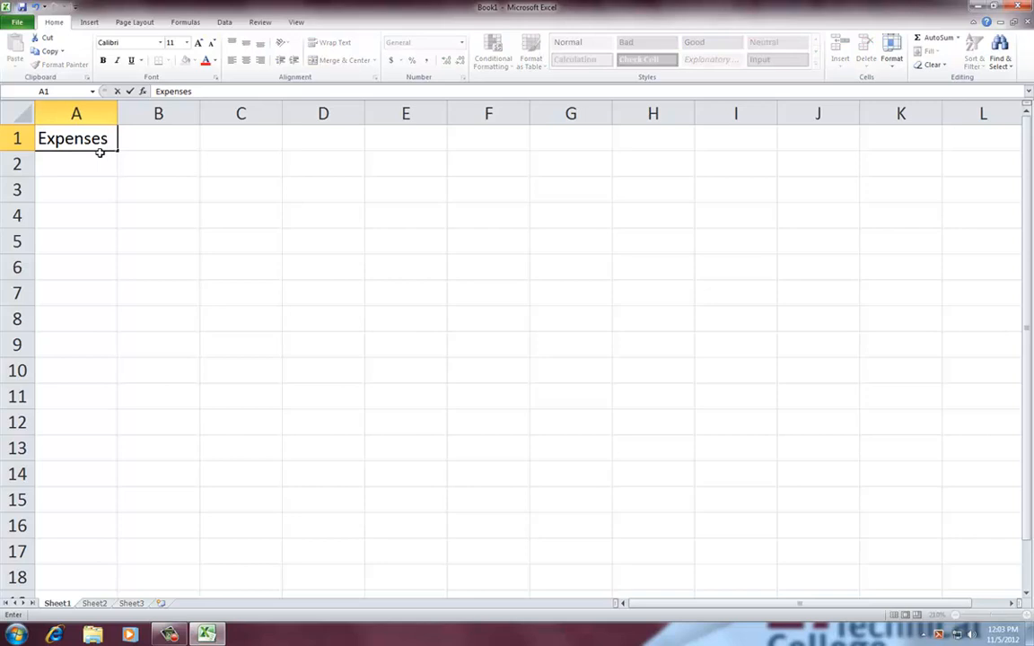
# Enter the Expenses heading in A1 and list Food and Rent beneath it in A2 and A3
pyautogui.press('Return')
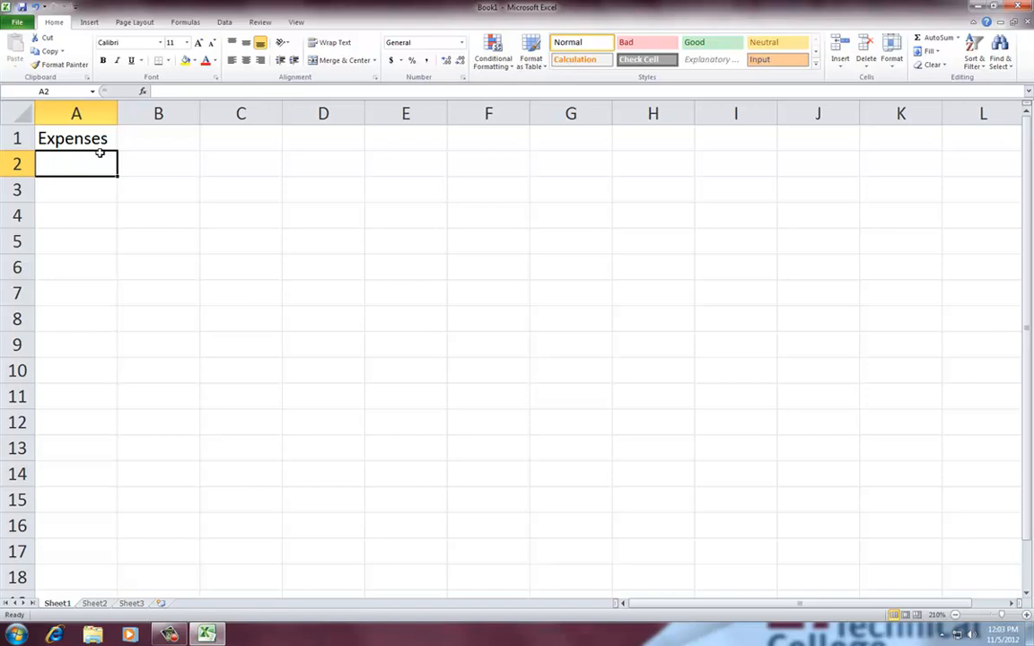
pyautogui.write('Food')
pyautogui.press('Return')
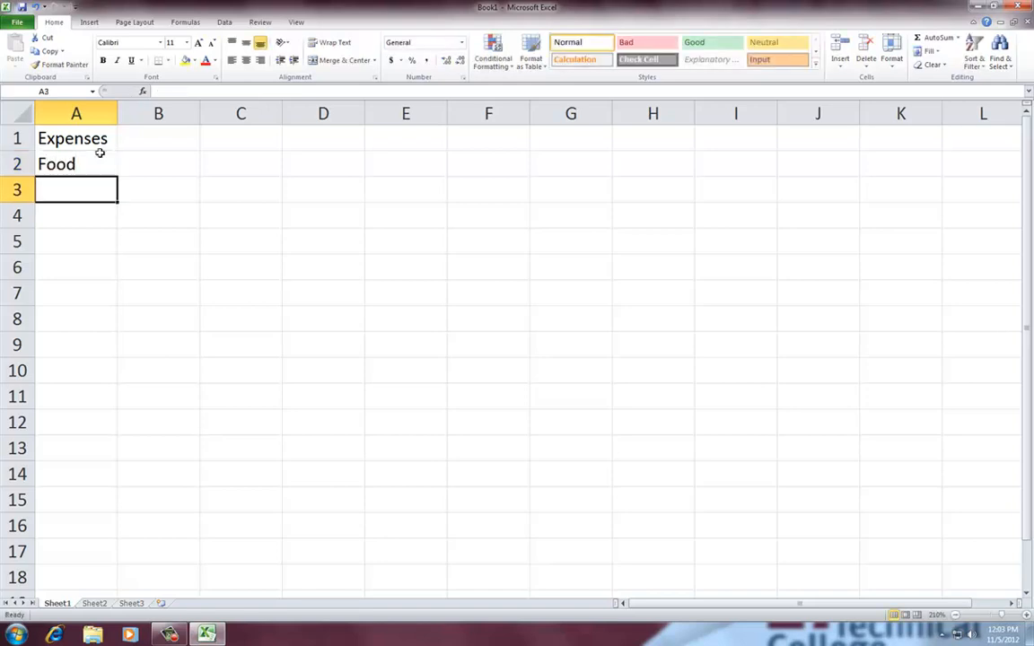
pyautogui.write('Remnt')
pyautogui.press('BackSpace')
pyautogui.press('BackSpace')
pyautogui.press('BackSpace')
pyautogui.write('nt')
pyautogui.press('Return')
# Add the labels Fun in A4 and Gasoline in A5, leave row 6 empty, and enter Total in A7
pyautogui.write('Fun')
pyautogui.press('Return')
pyautogui.write('Gasoline')
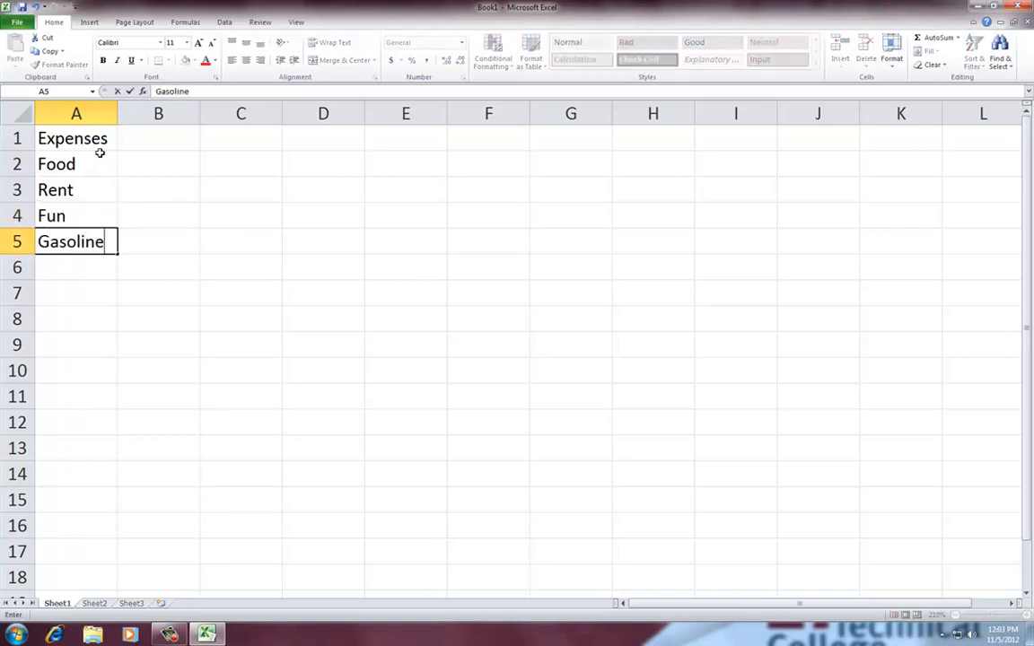
pyautogui.press('Return')
pyautogui.press('Return')
pyautogui.write('T')
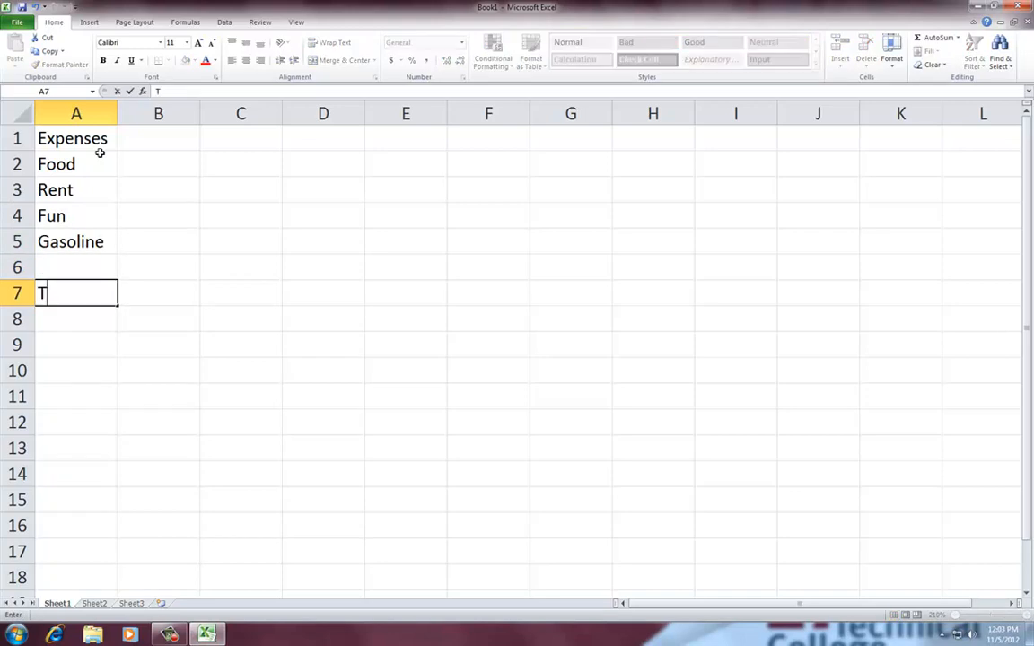
pyautogui.write('otal')
pyautogui.press('Tab')
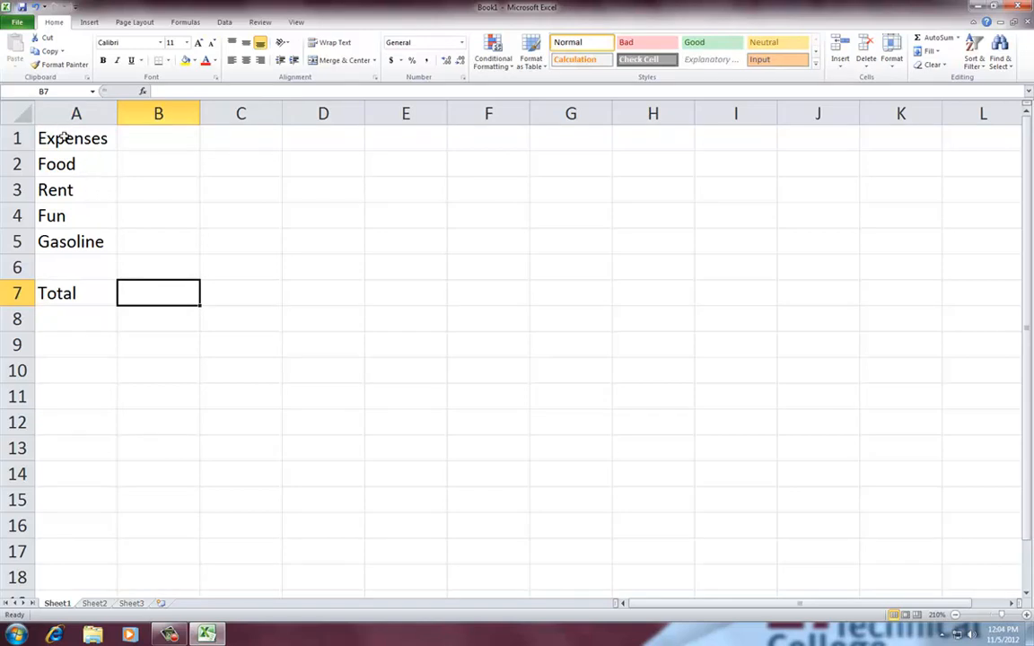
# Select the Expenses heading in A1 and start Windows Magnifier to enlarge the screen
pyautogui.click(65, 136)
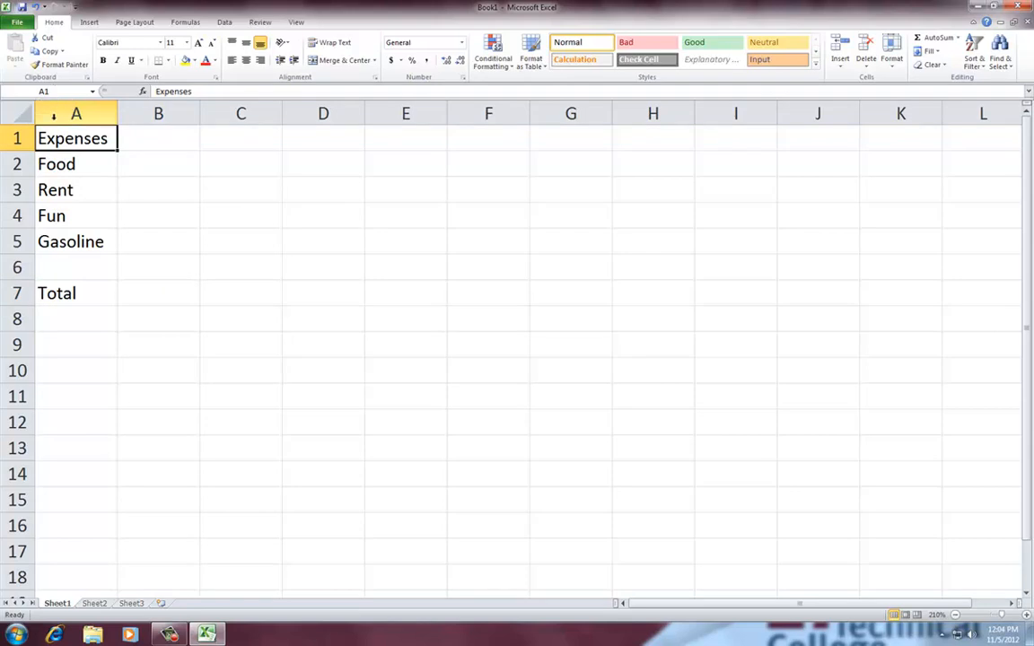
pyautogui.press('super')
pyautogui.write('mag')
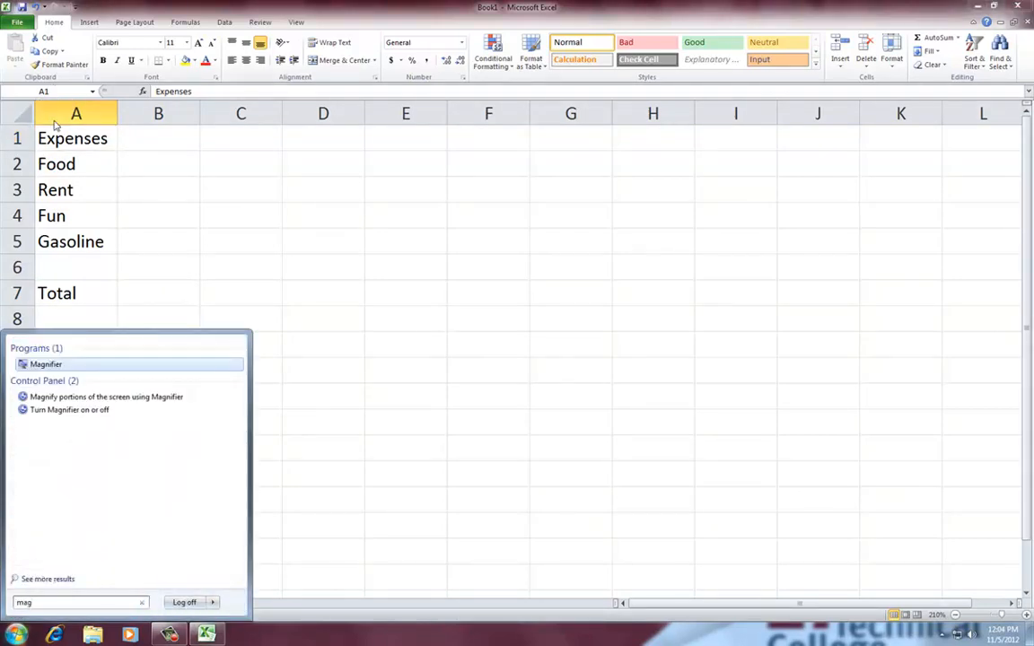
pyautogui.press('Return')
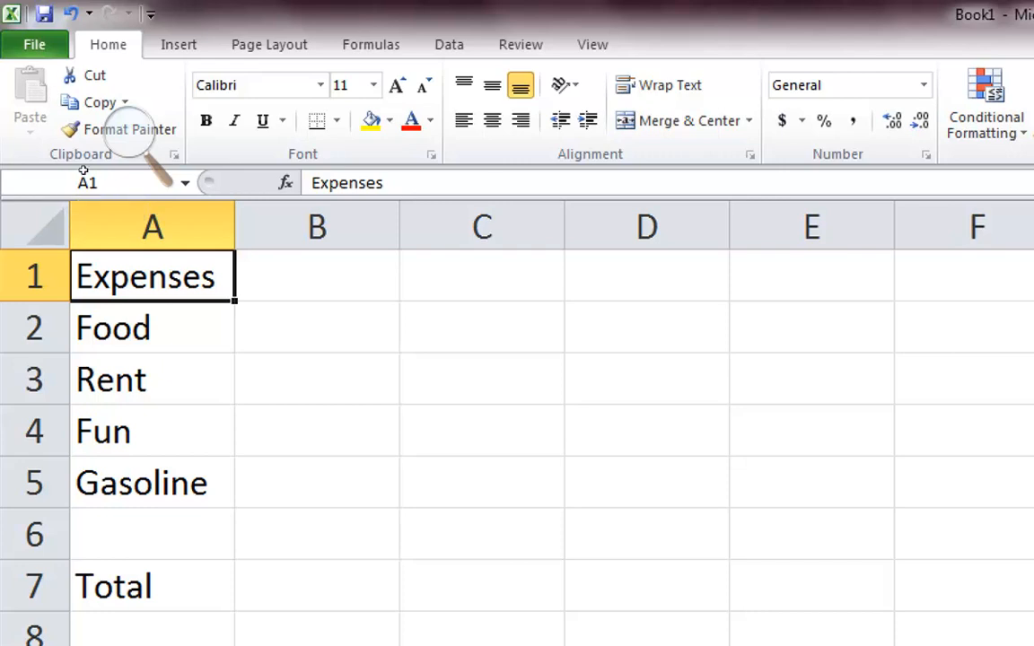
# Make the Expenses heading in A1 bold
pyautogui.press('Down')
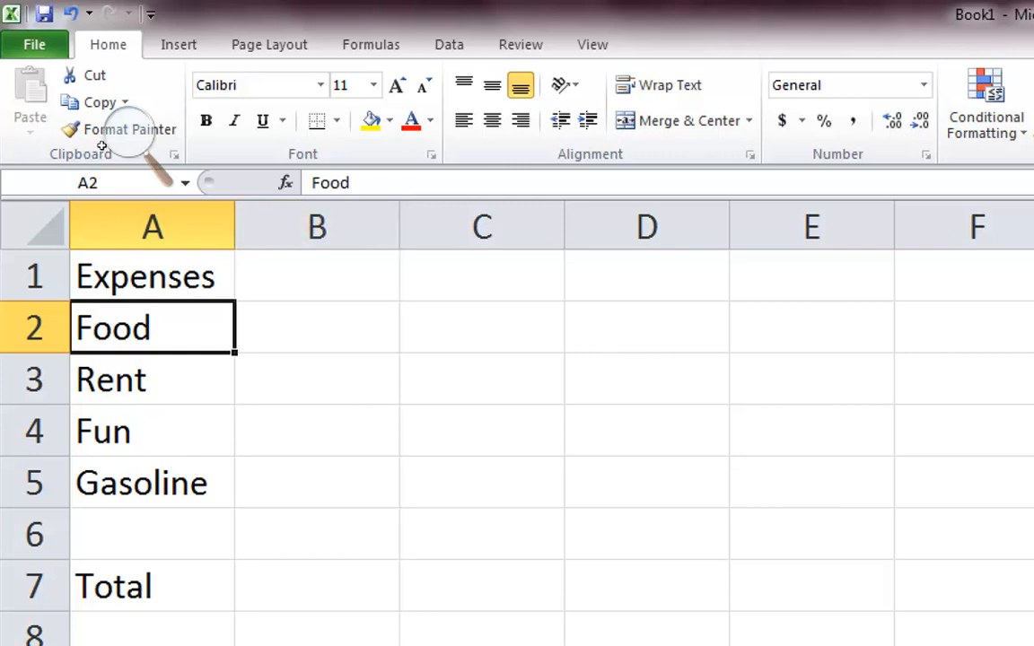
pyautogui.press('Up')
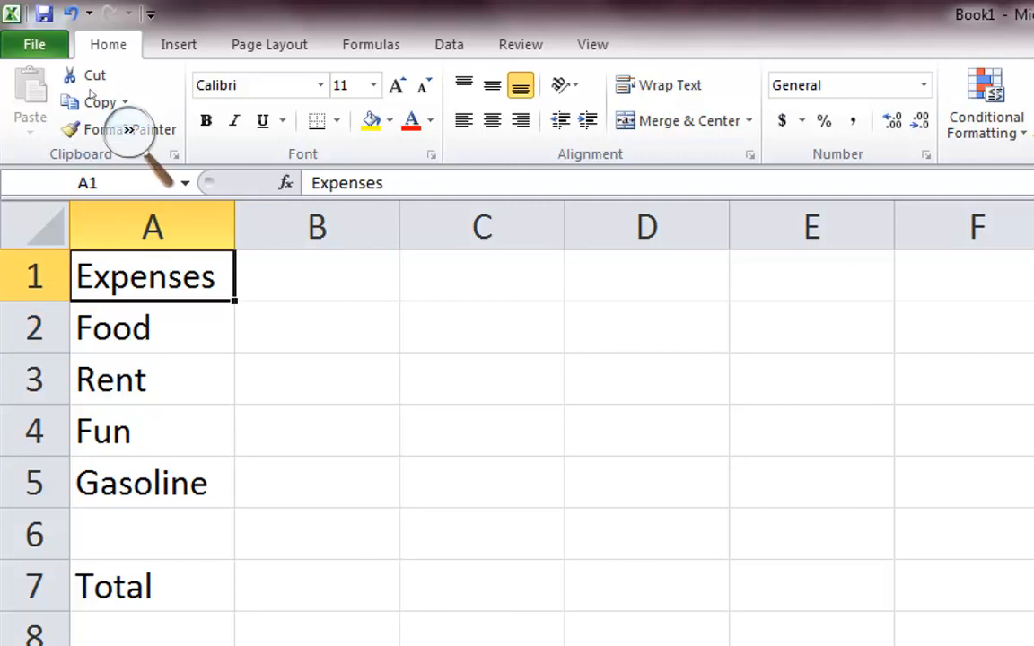
pyautogui.hotkey('ctrl', 'b')
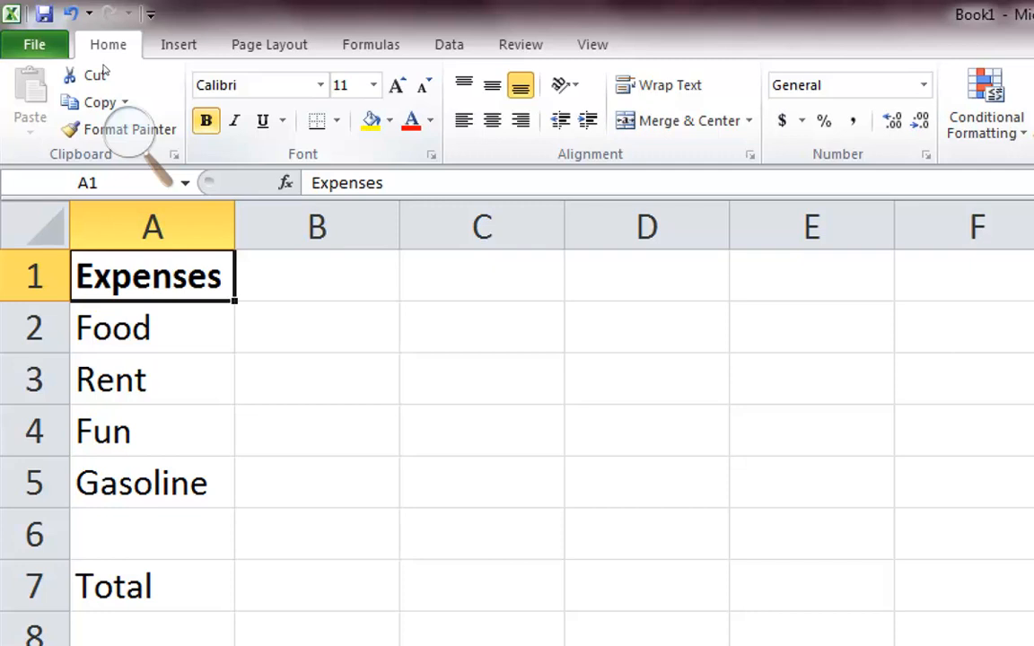
# Indent the Food, Rent, Fun and Gasoline labels in A2:A5 by one level and make the Total label in A7 bold
pyautogui.press('Down')
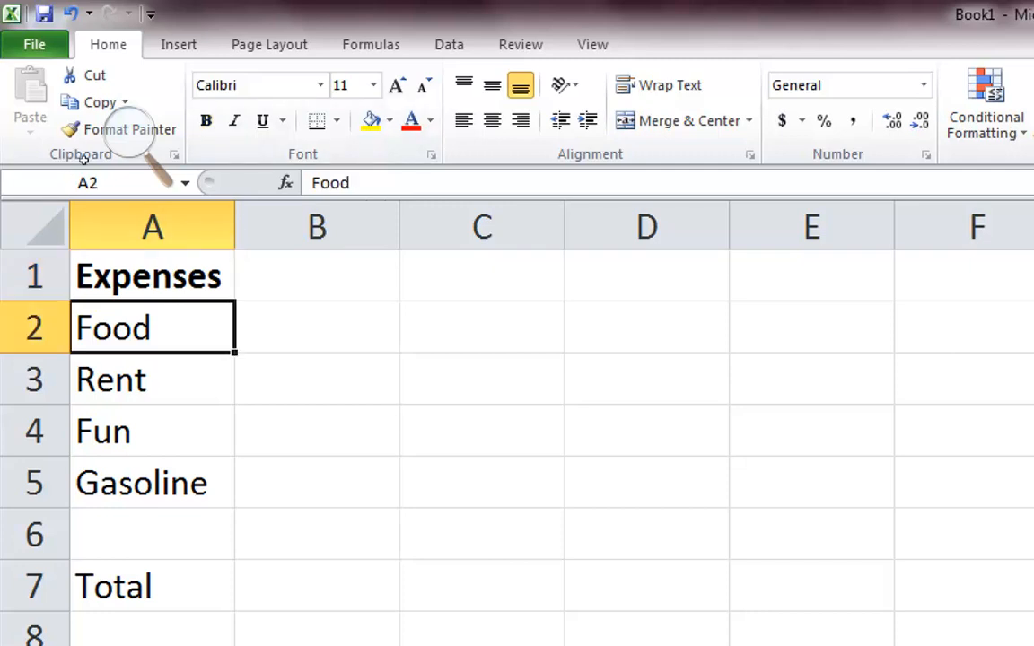
pyautogui.click(588, 120)
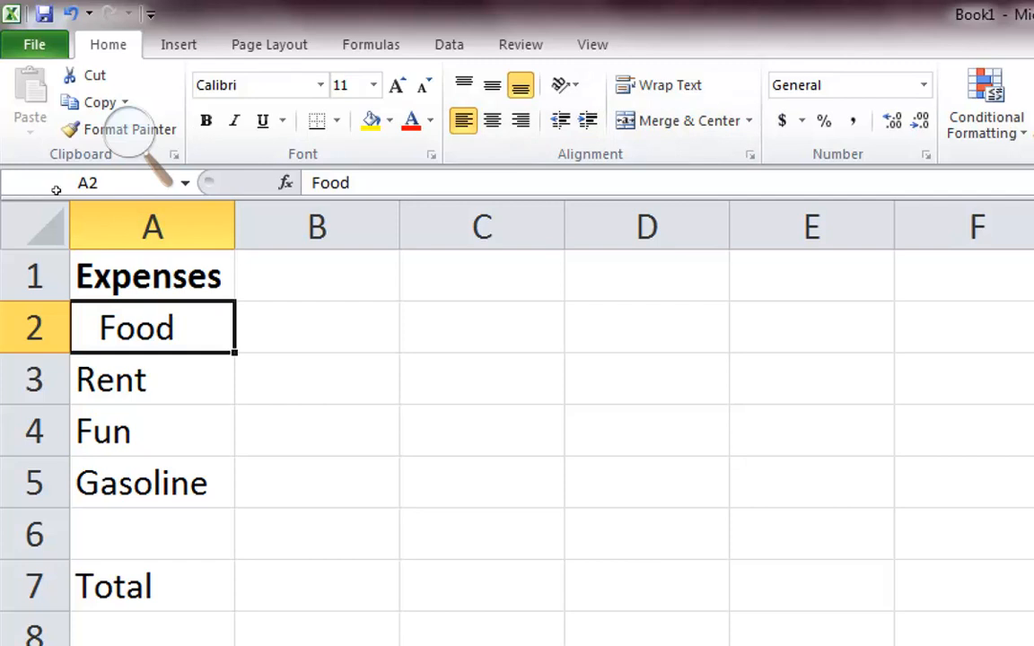
pyautogui.press('Down')
pyautogui.hotkey('shift', 'Down')
pyautogui.hotkey('shift', 'Down')
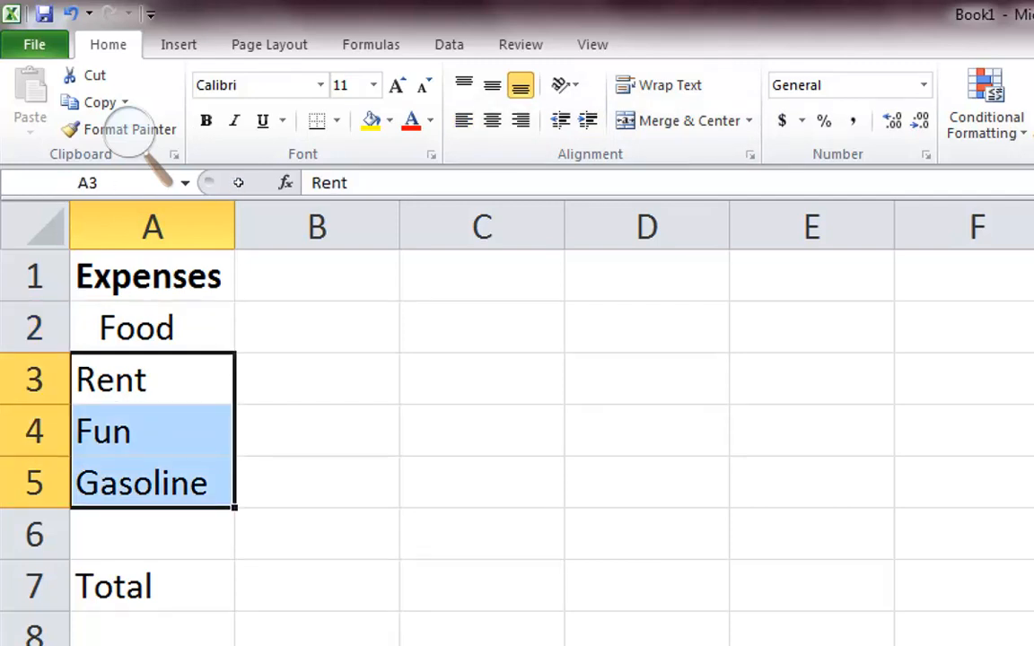
pyautogui.moveTo(149, 373); pyautogui.dragTo(165, 472)
pyautogui.click(587, 122)
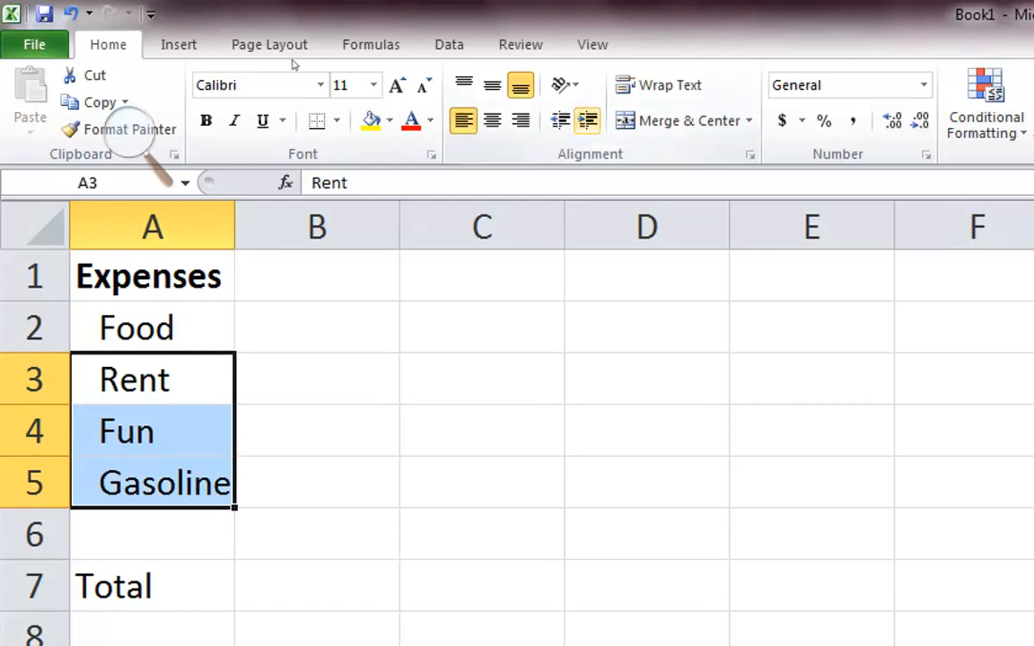
pyautogui.click(106, 373)
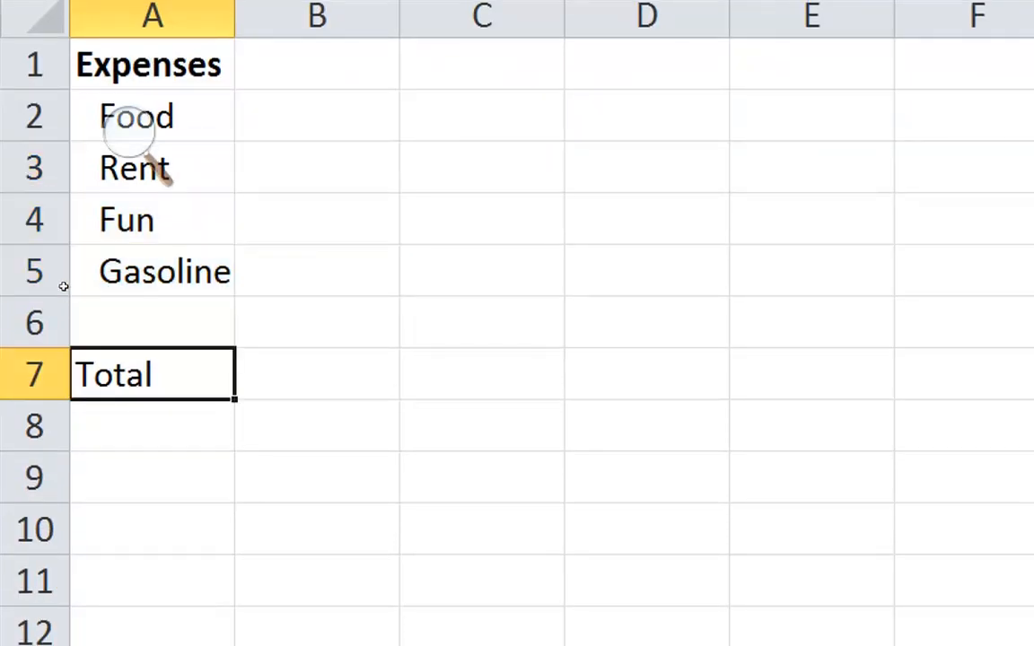
pyautogui.hotkey('ctrl', 'b')
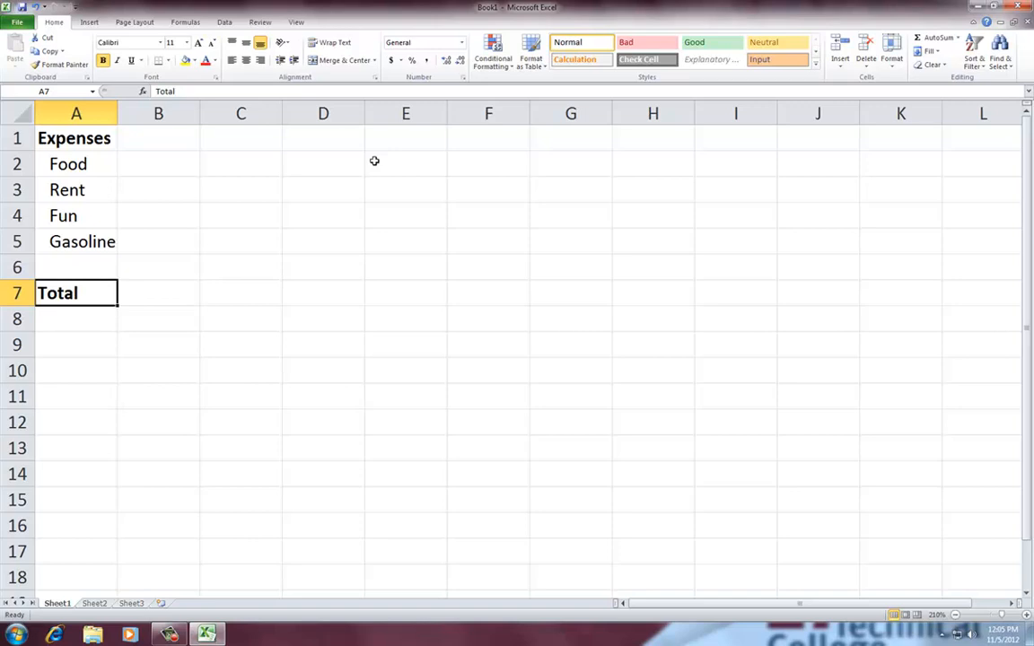
# Enter the expense amounts in column B: 250 for Food, 650 for Rent, 25 for Fun and 200 for Gasoline
pyautogui.click(138, 164)
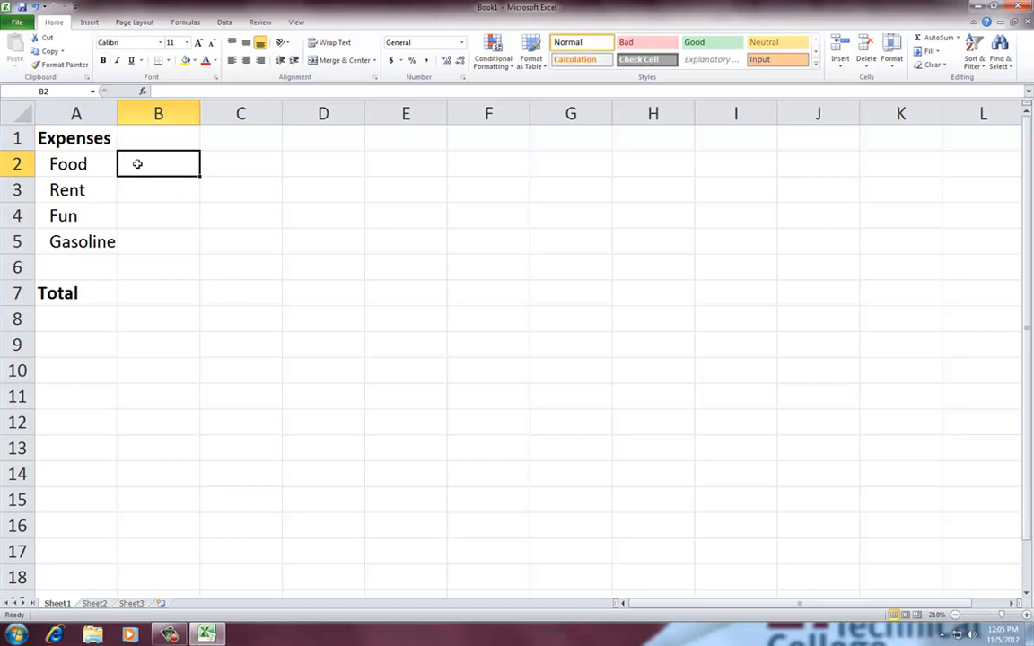
pyautogui.write('250')
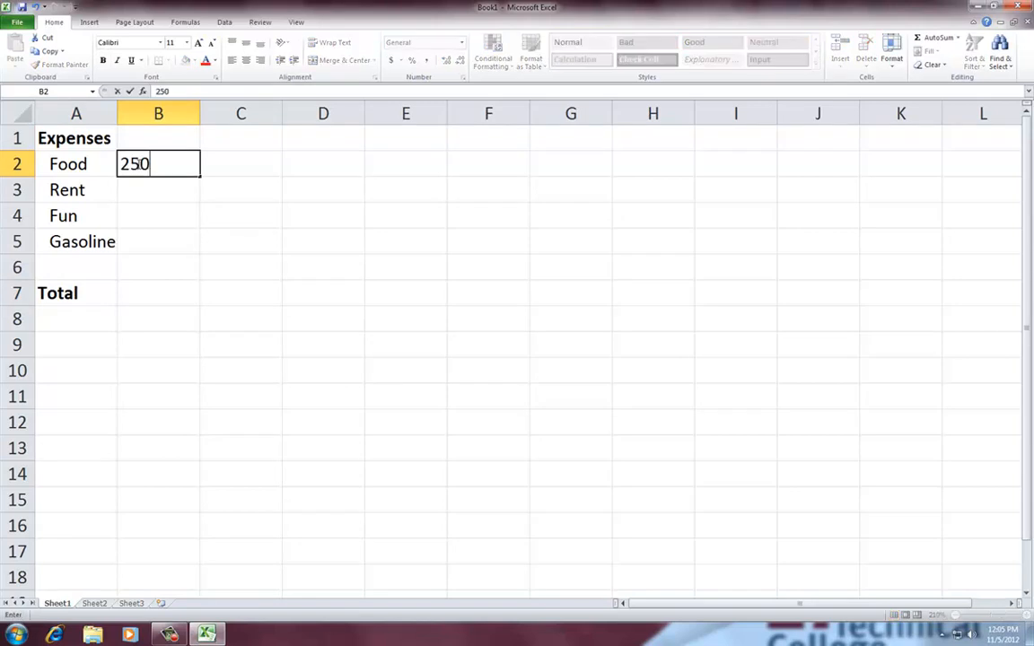
pyautogui.press('Return')
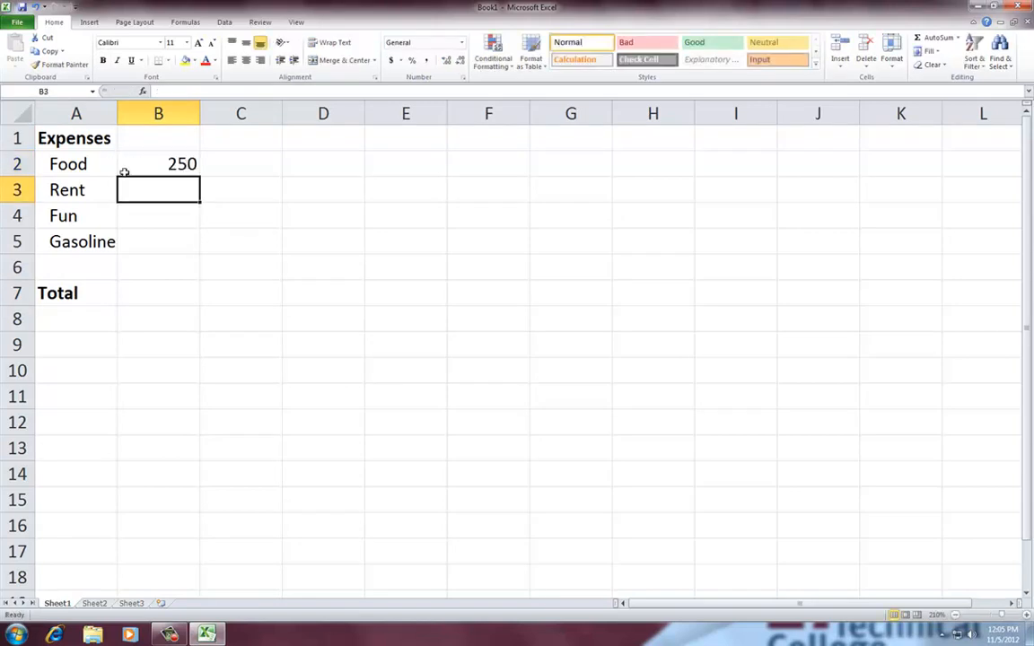
pyautogui.click(178, 92)
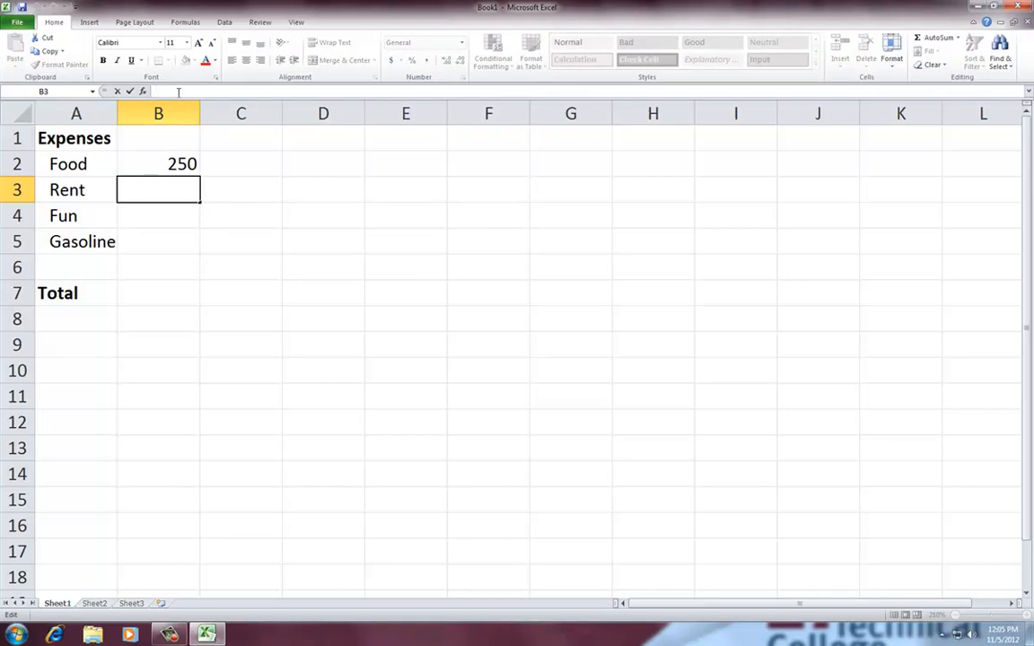
pyautogui.write('650')
pyautogui.press('Return')
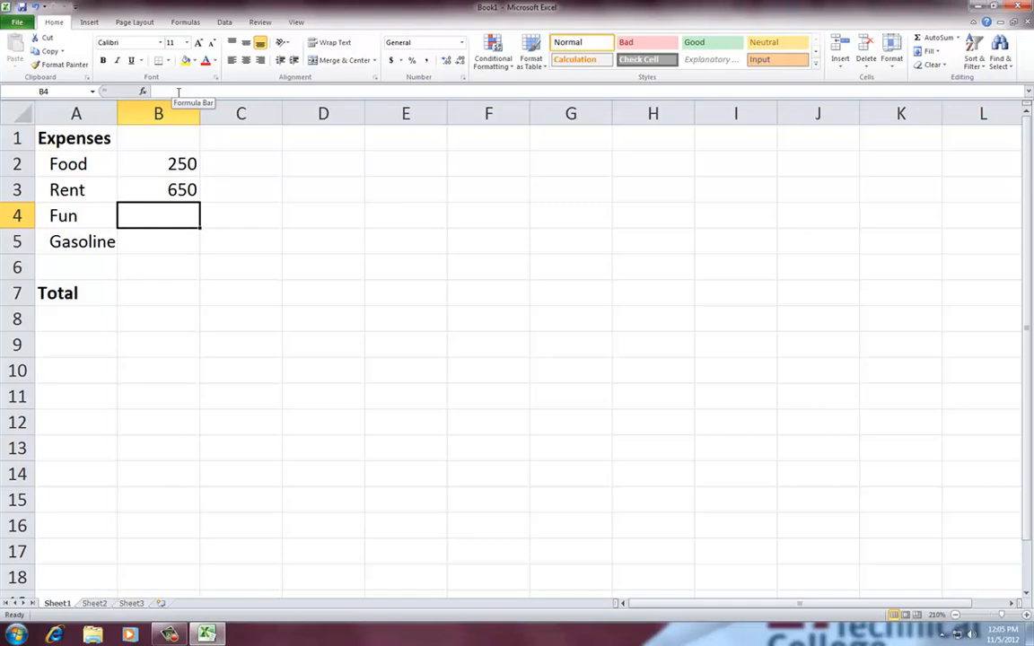
pyautogui.write('25')
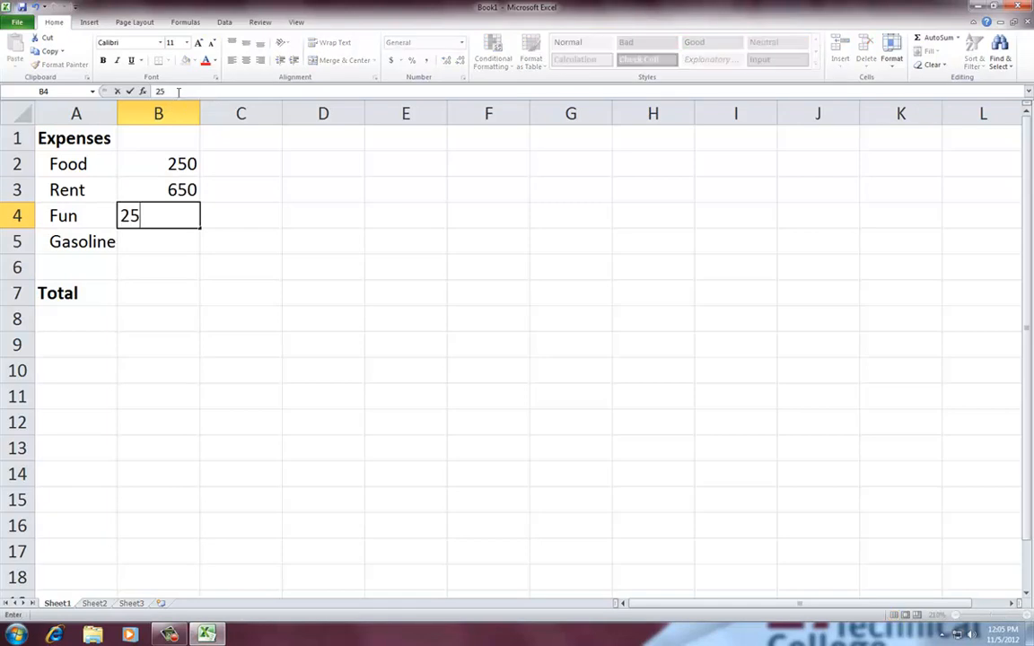
pyautogui.press('Return')
pyautogui.write('200')
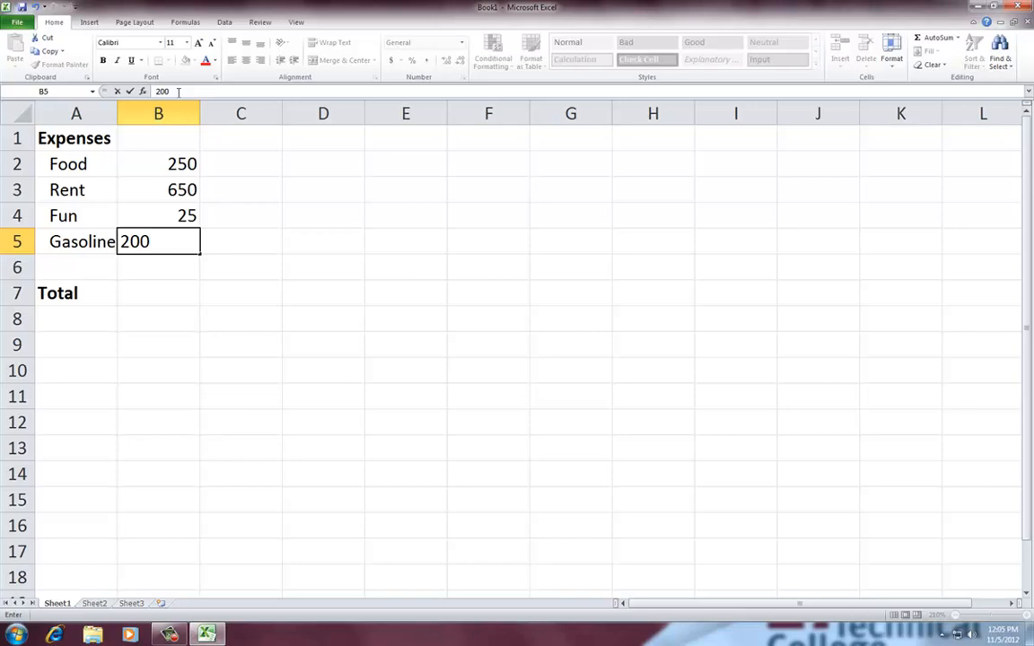
pyautogui.press('Return')
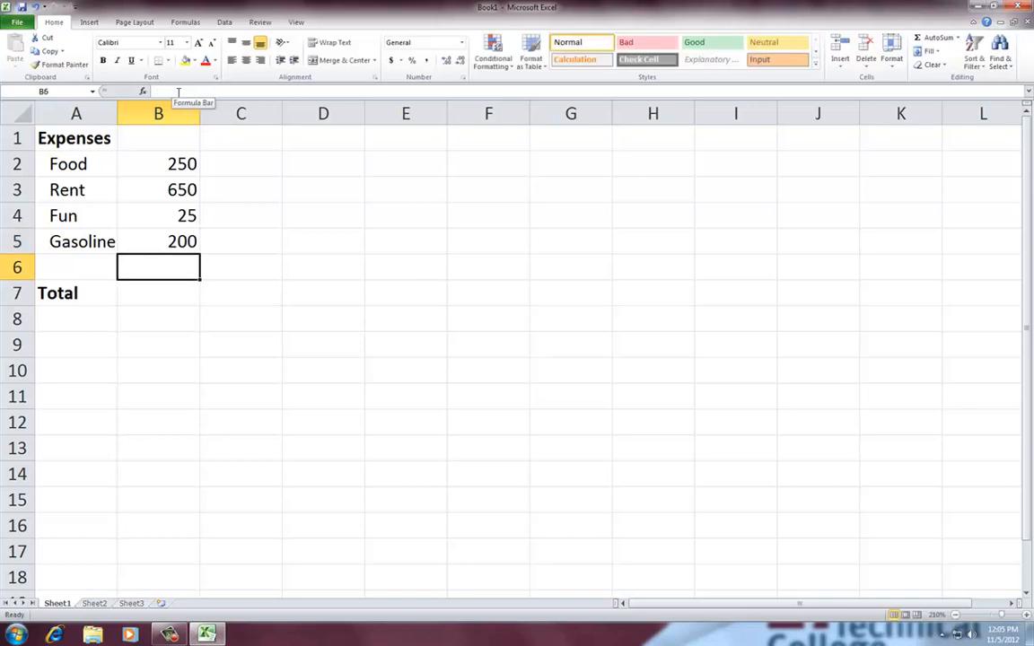
# Calculate the total in B7 with the formula =B2+B3+B4+B5, adding each expense cell individually
pyautogui.click(162, 290)
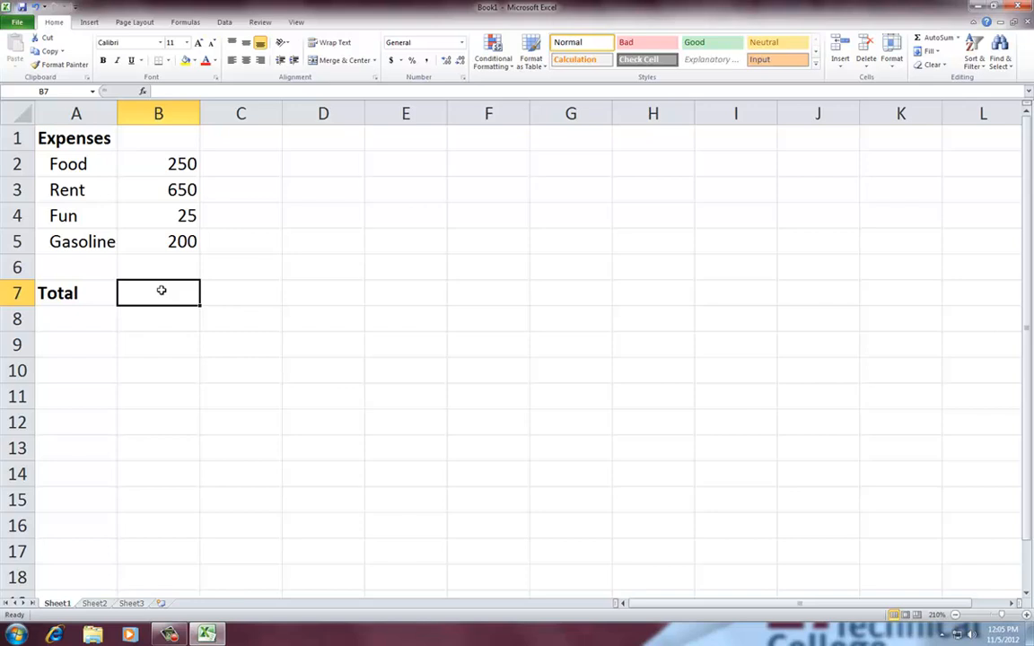
pyautogui.write('=')
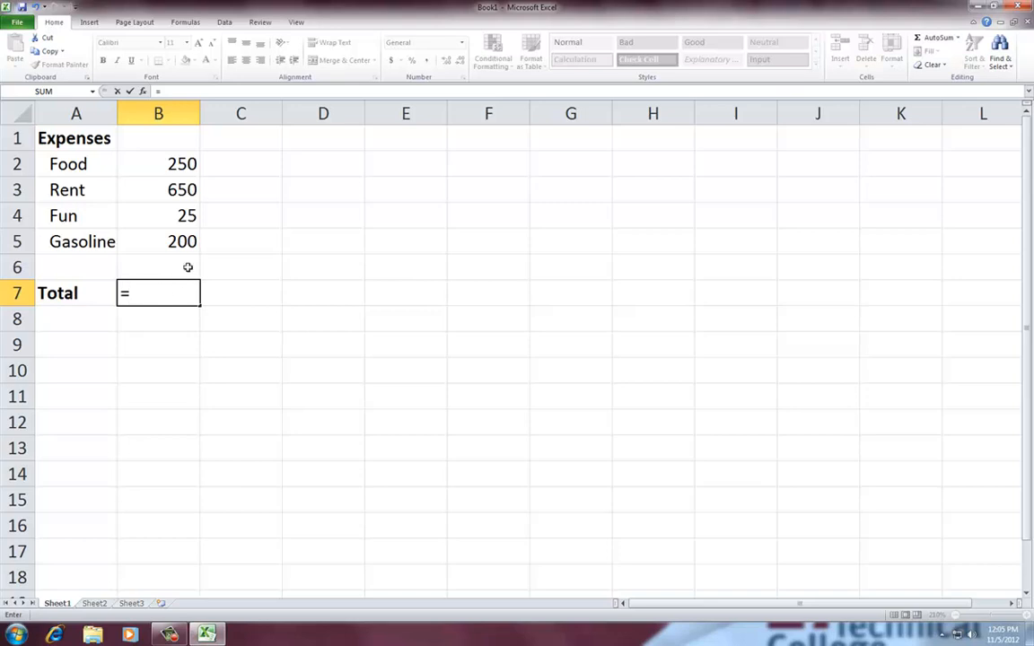
pyautogui.click(178, 165)
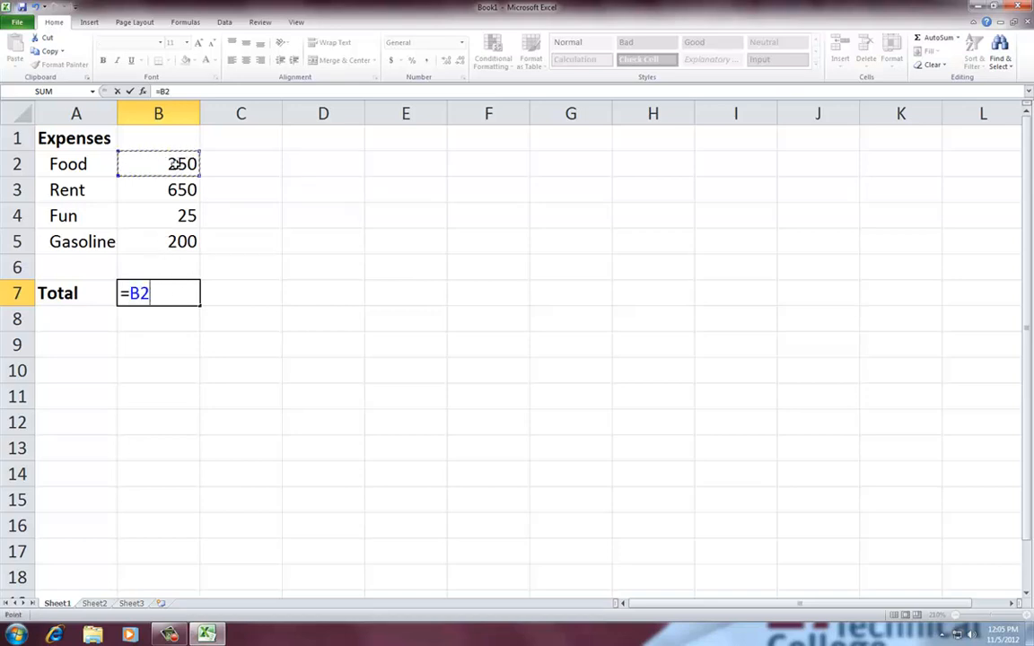
pyautogui.write('+')
pyautogui.click(167, 190)
pyautogui.write('+')
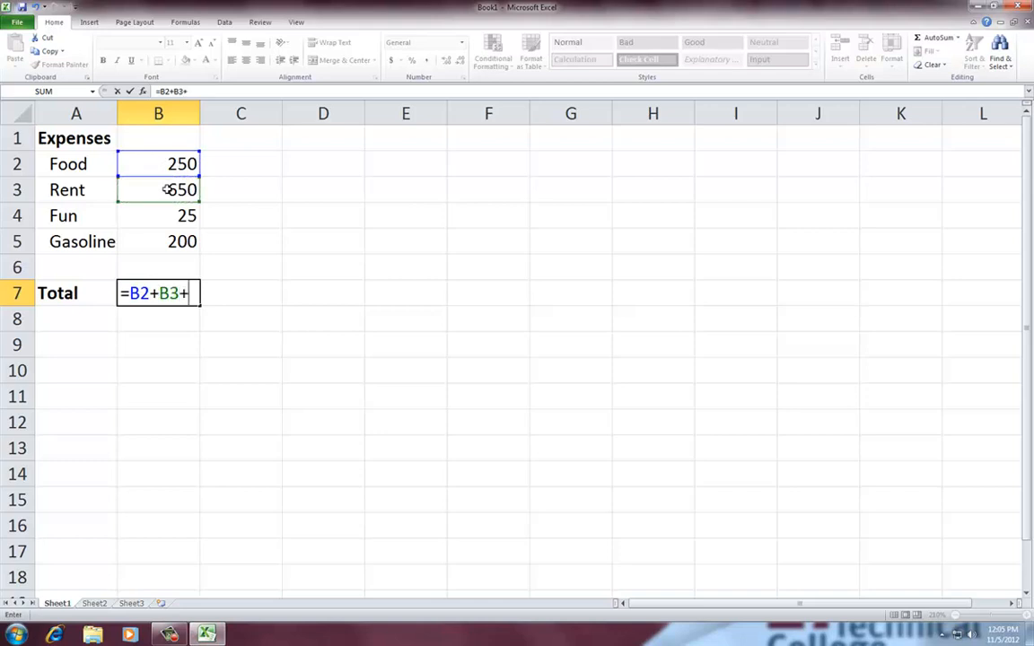
pyautogui.click(171, 215)
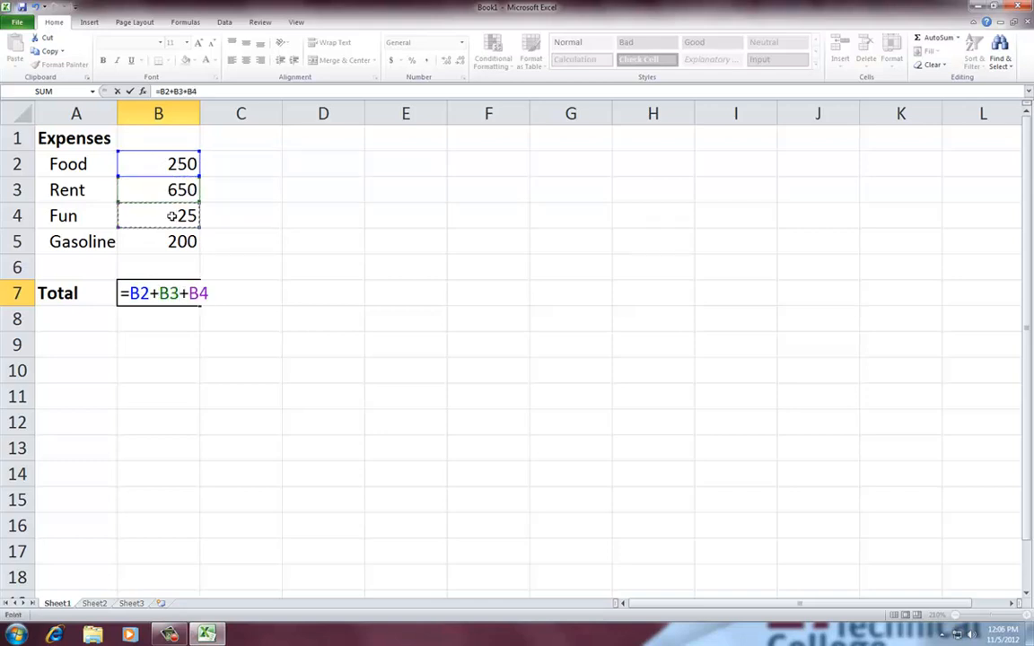
pyautogui.write('+')
pyautogui.click(169, 245)
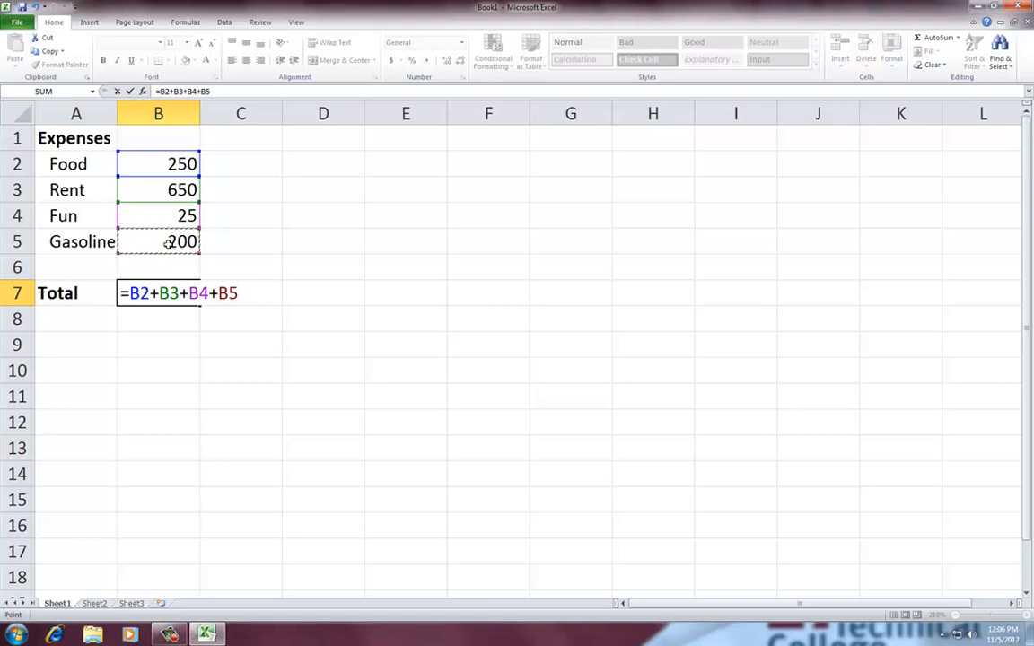
pyautogui.press('Return')
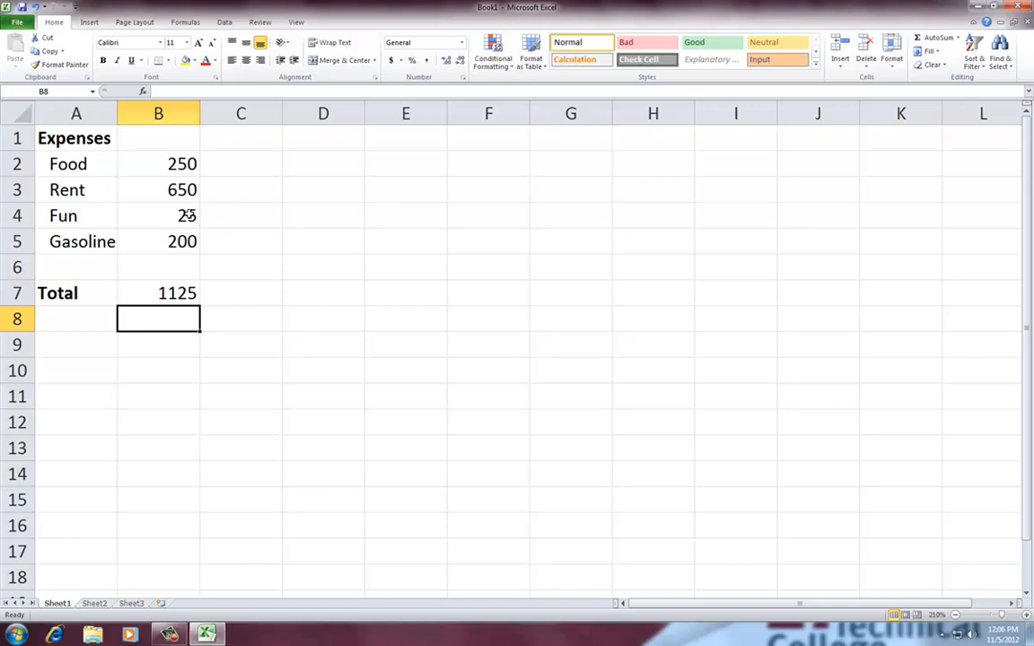
# Change the Fun amount in B4 to 0
pyautogui.click(187, 215)
pyautogui.write('0')
pyautogui.press('Return')
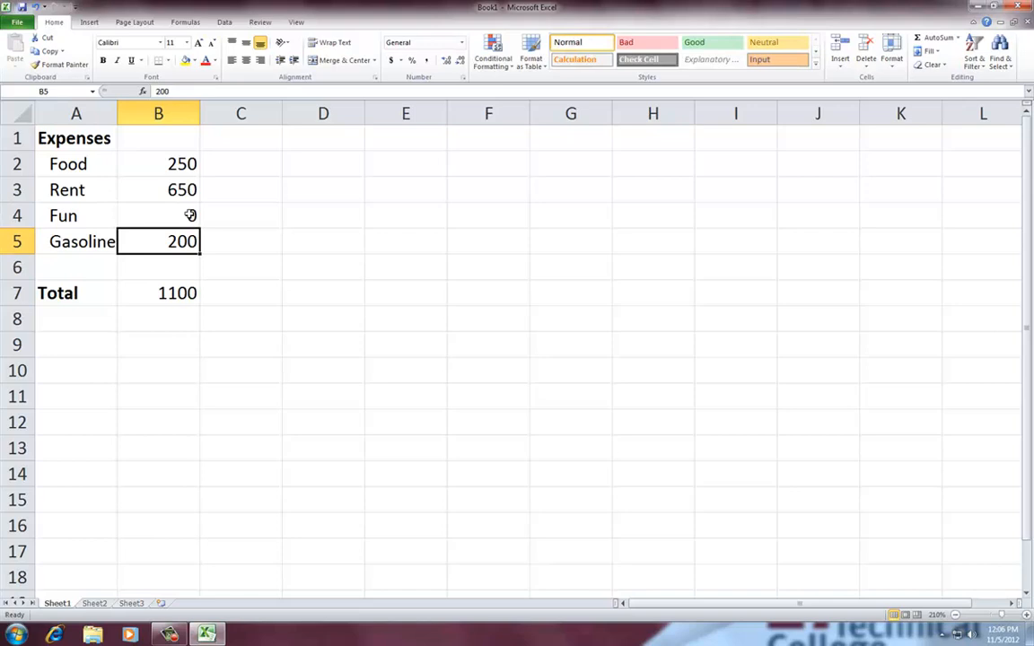
# Start a =sum formula in B7 and display all functions in the Insert Function dialog
pyautogui.click(180, 290)
pyautogui.write('=')
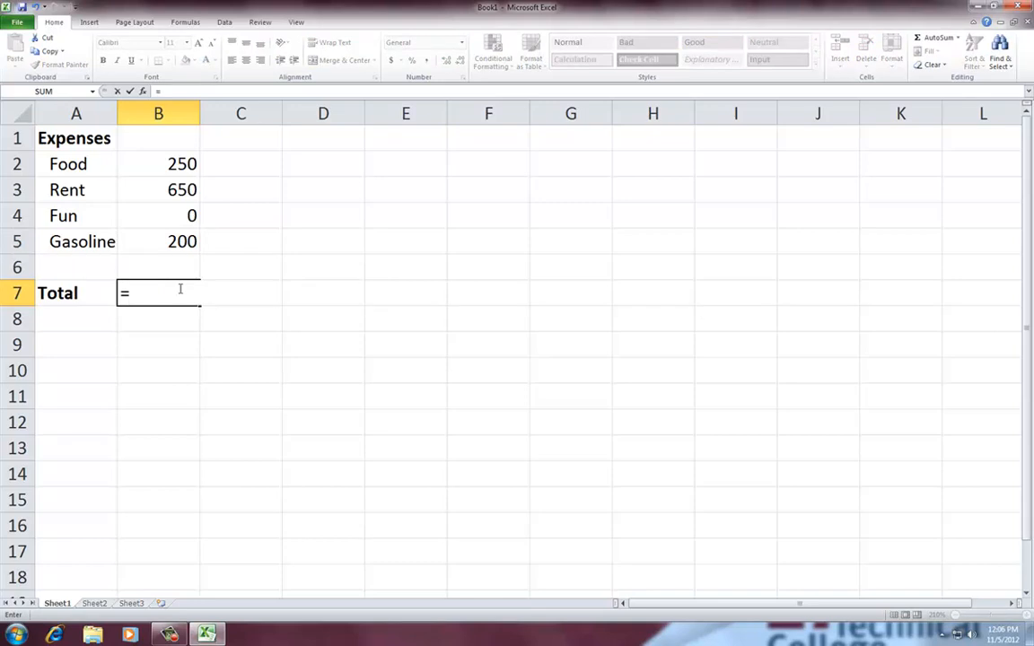
pyautogui.write('sum')
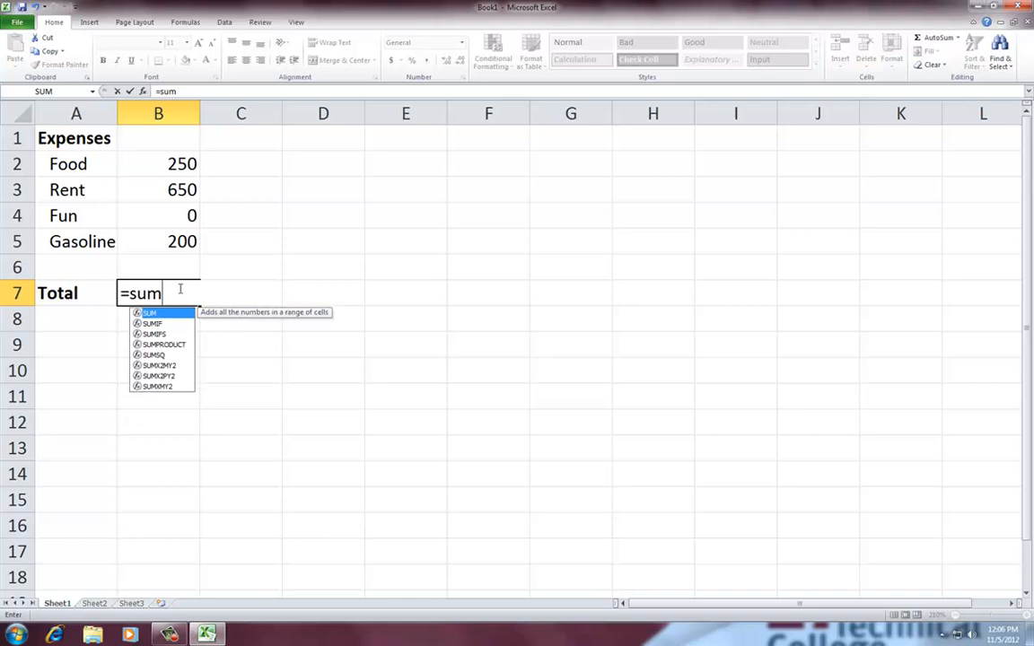
pyautogui.click(145, 92)
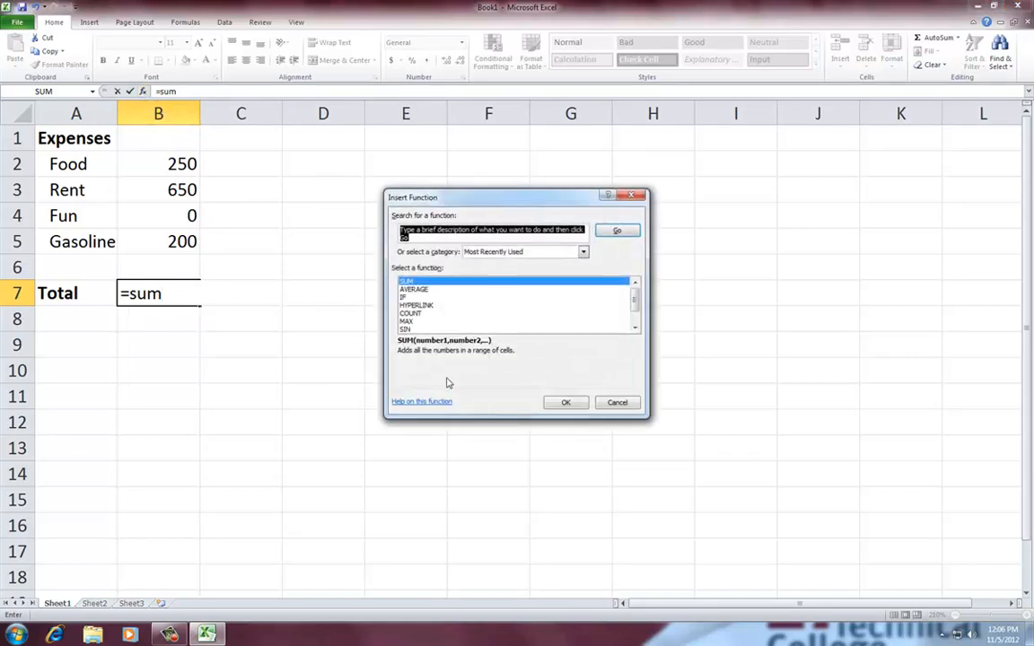
pyautogui.click(527, 254)
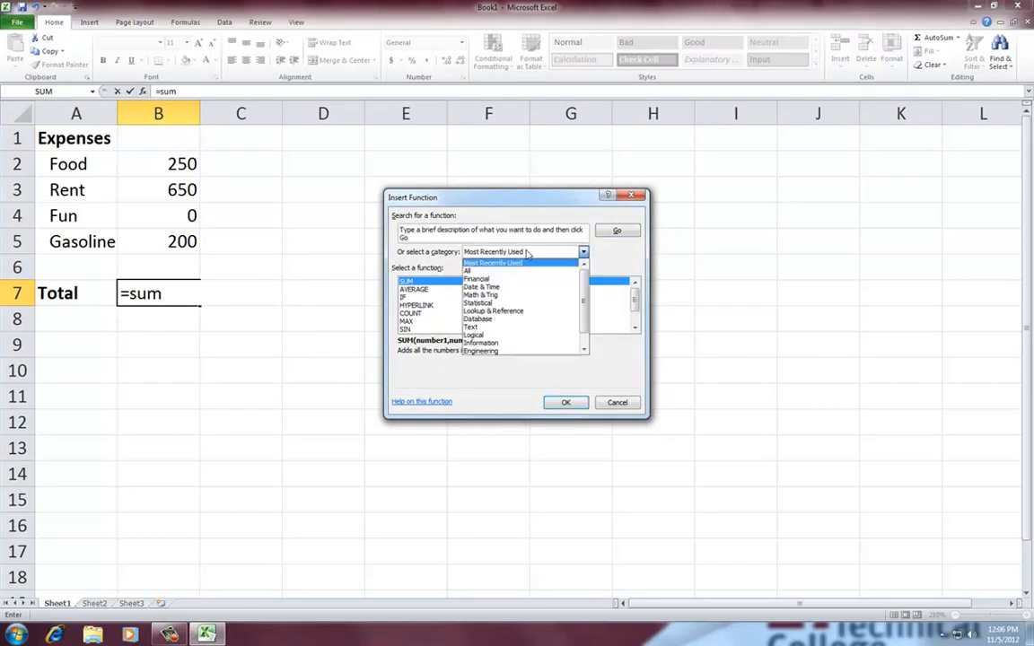
pyautogui.click(524, 270)
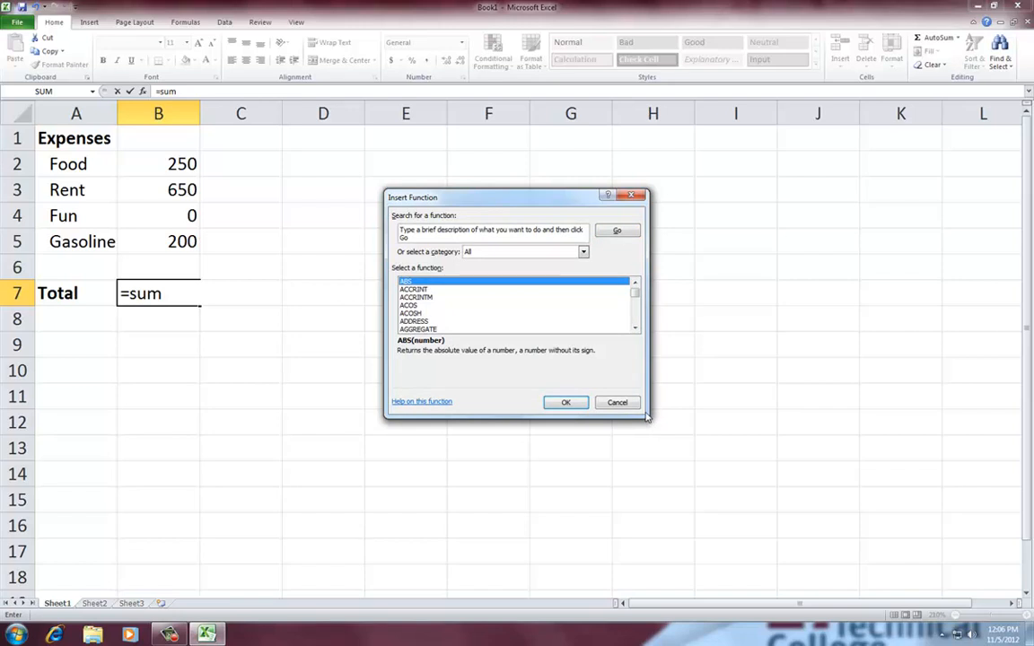
# Read the descriptions of AVERAGE, AVERAGEA and AVERAGEIF in the full function list
pyautogui.click(637, 328)
pyautogui.click(637, 328)
pyautogui.click(637, 328)
pyautogui.click(637, 328)
pyautogui.click(637, 328)
pyautogui.click(637, 328)
pyautogui.click(636, 327)
pyautogui.click(636, 327)
pyautogui.click(637, 329)
pyautogui.click(637, 329)
pyautogui.click(636, 329)
pyautogui.click(636, 328)
pyautogui.click(635, 329)
pyautogui.click(635, 328)
pyautogui.click(635, 329)
pyautogui.click(635, 329)
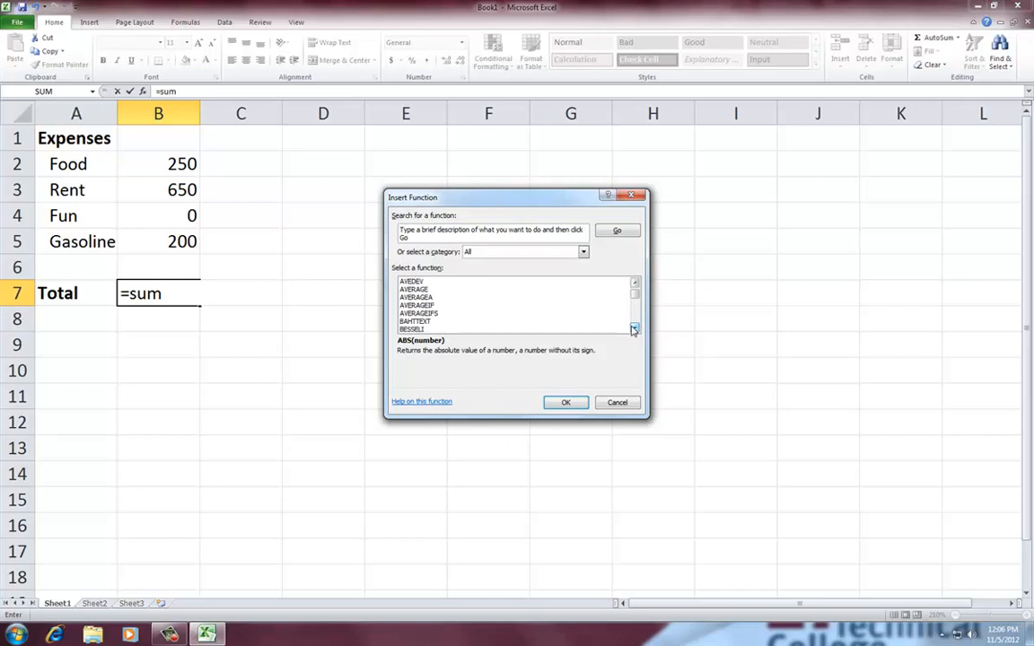
pyautogui.click(427, 299)
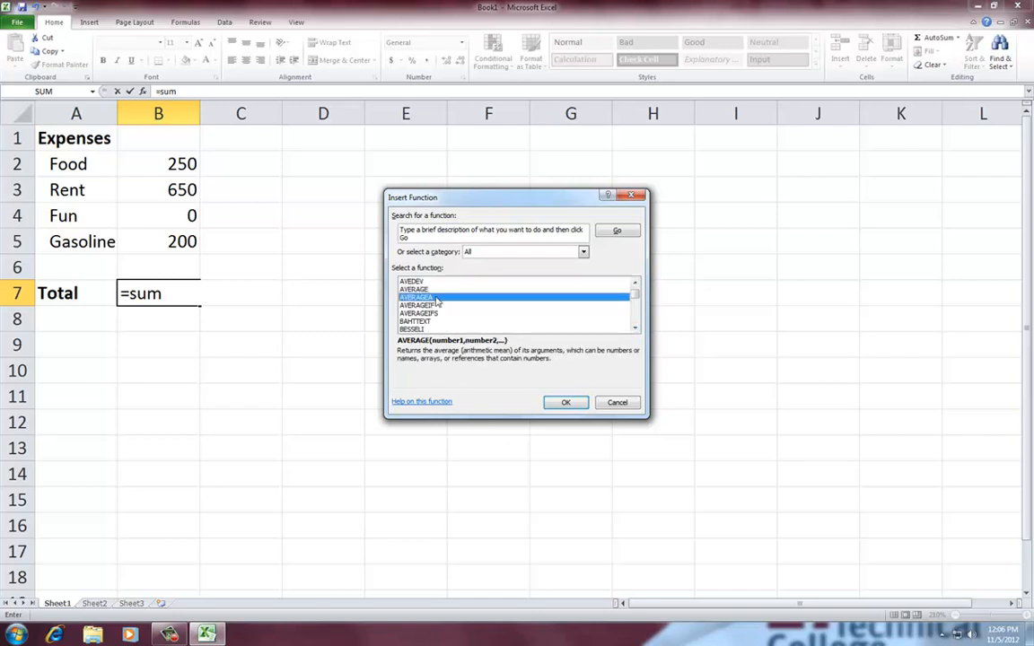
pyautogui.click(451, 306)
# Examine further entries in the function list, such as BESSELJ, BINOMDIST, CHIINV and CHISQ.INV
pyautogui.scroll(-2, 476, 328)
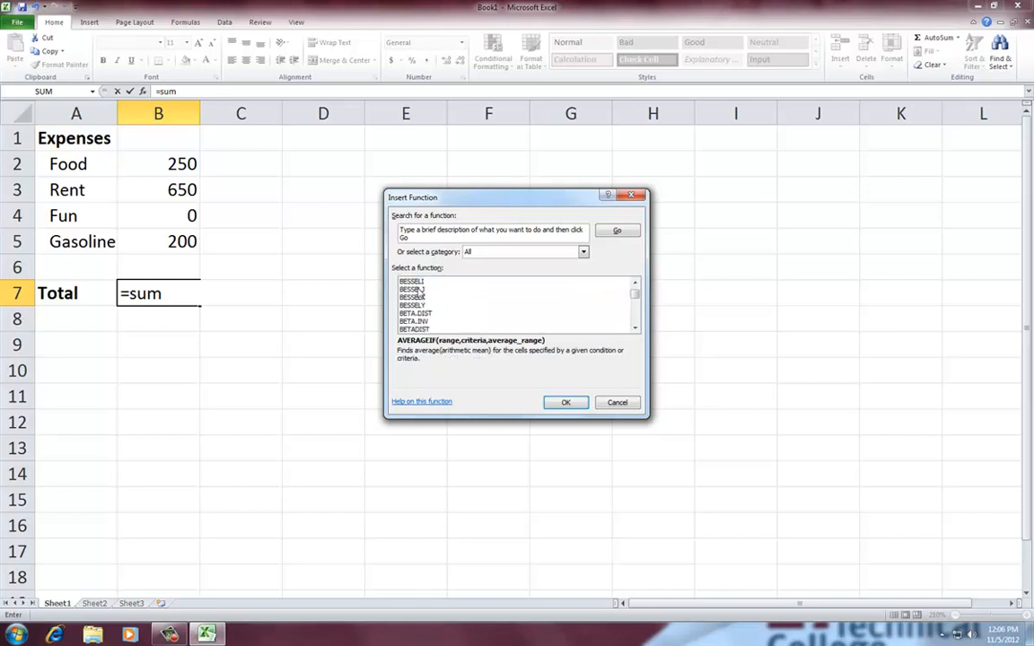
pyautogui.click(421, 290)
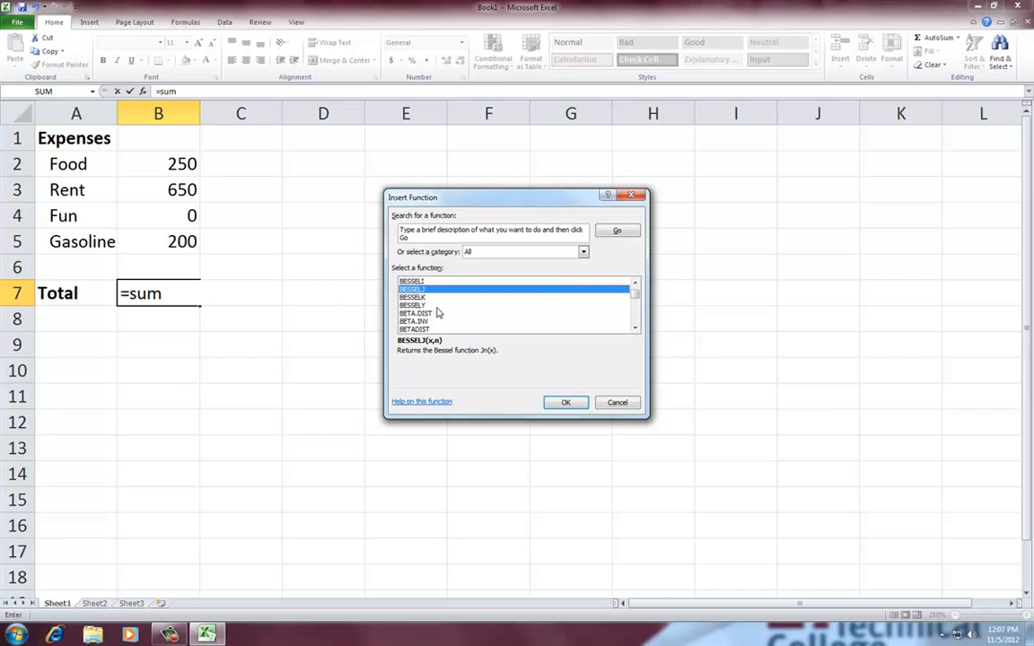
pyautogui.scroll(-2, 439, 312)
pyautogui.click(439, 312)
pyautogui.scroll(-1, 422, 317)
pyautogui.click(418, 314)
pyautogui.scroll(-2, 420, 316)
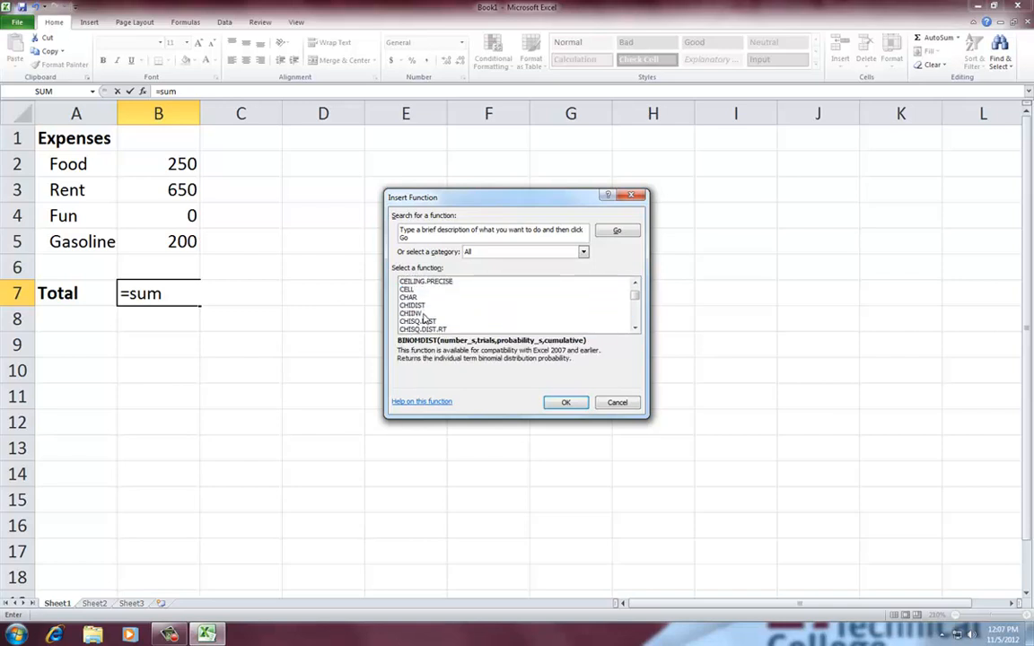
pyautogui.click(422, 314)
pyautogui.scroll(-1, 424, 318)
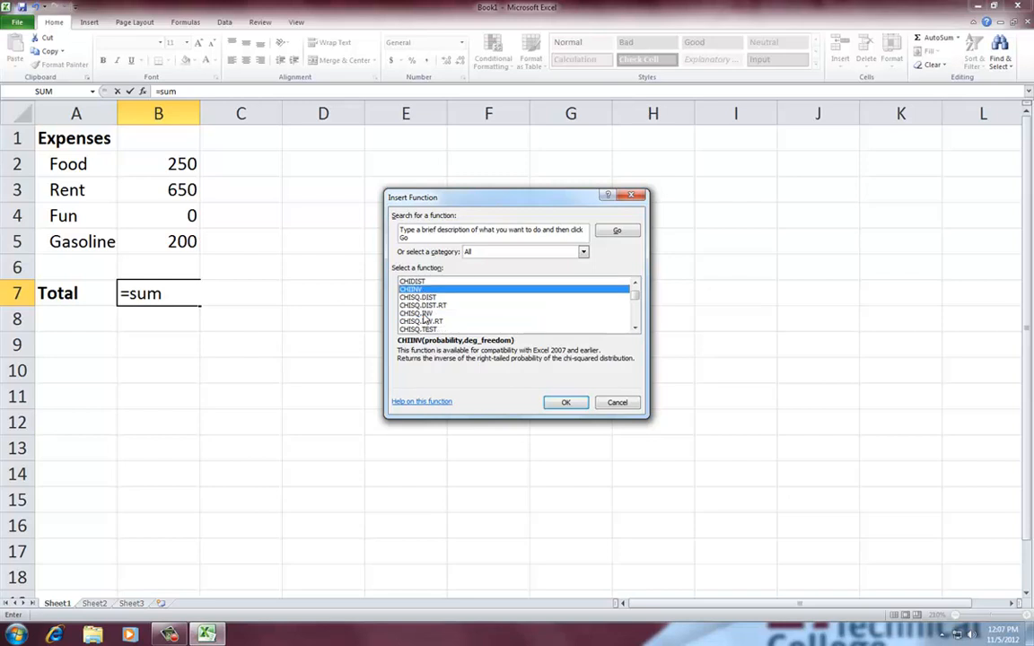
pyautogui.click(424, 315)
pyautogui.scroll(-4, 426, 318)
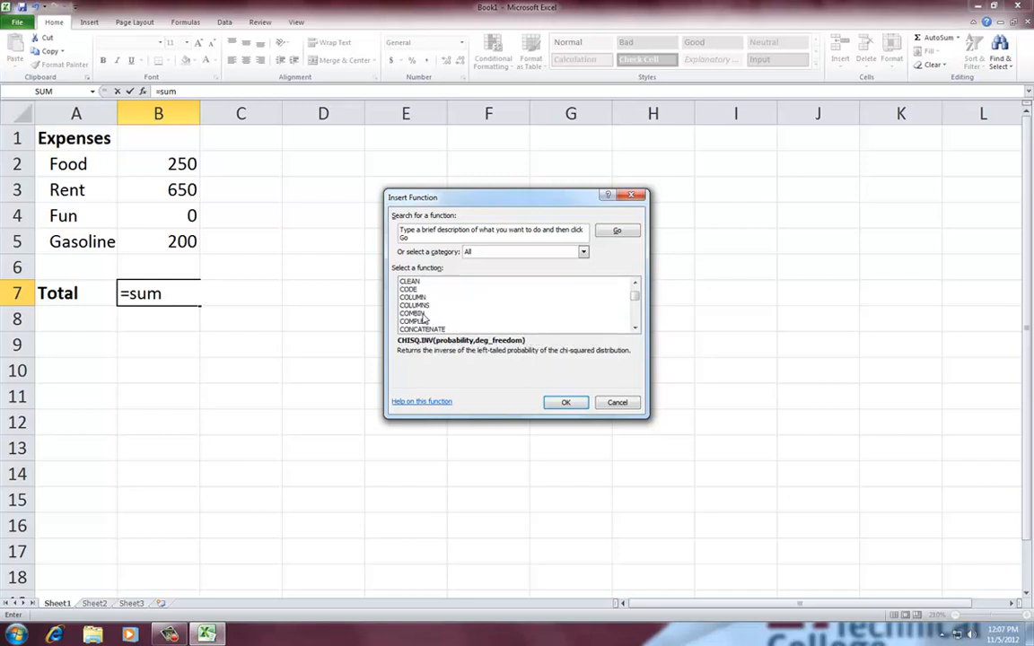
# Find SUM in the function list and open its help article
pyautogui.scroll(-5, 425, 319)
pyautogui.scroll(-12, 426, 318)
pyautogui.scroll(-5, 429, 315)
pyautogui.scroll(-12, 428, 314)
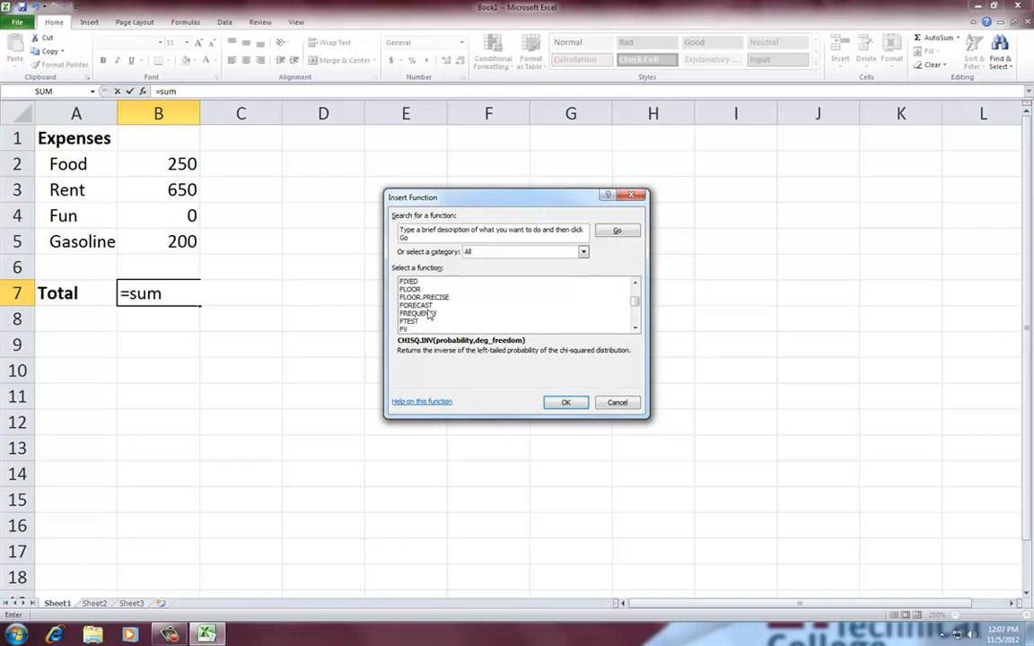
pyautogui.scroll(-12, 427, 313)
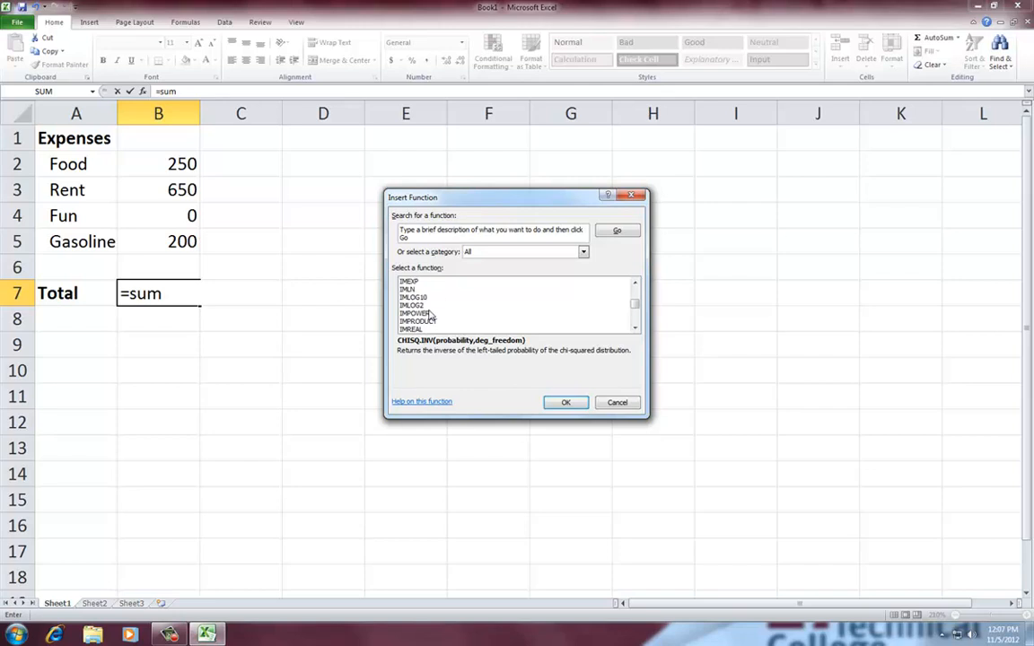
pyautogui.scroll(6, 429, 314)
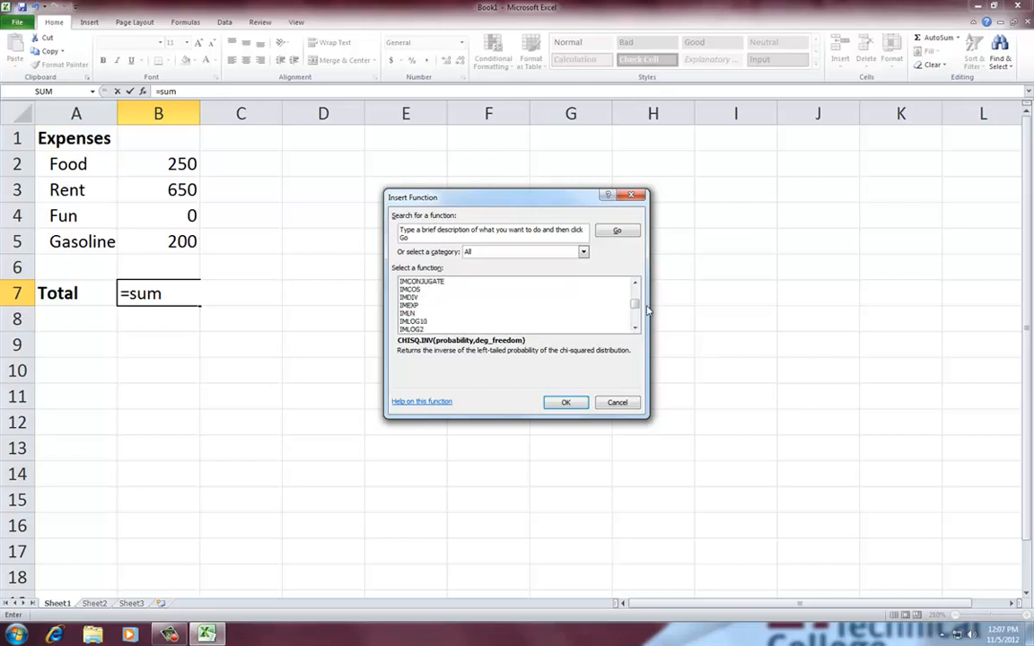
pyautogui.moveTo(634, 308); pyautogui.dragTo(639, 319)
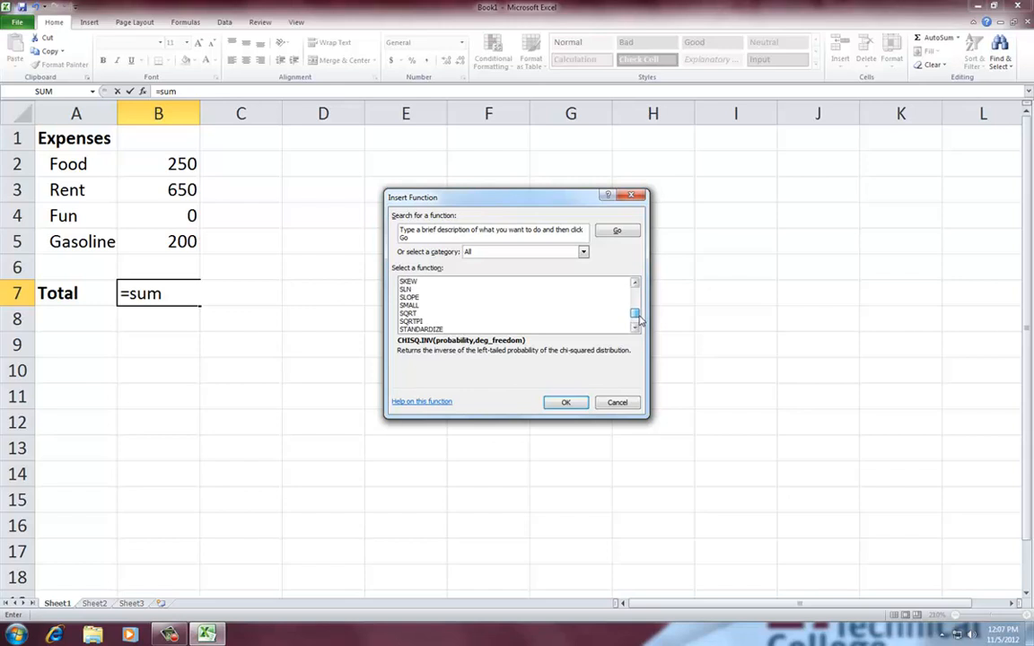
pyautogui.scroll(1, 489, 318)
pyautogui.scroll(-5, 488, 318)
pyautogui.scroll(-1, 489, 318)
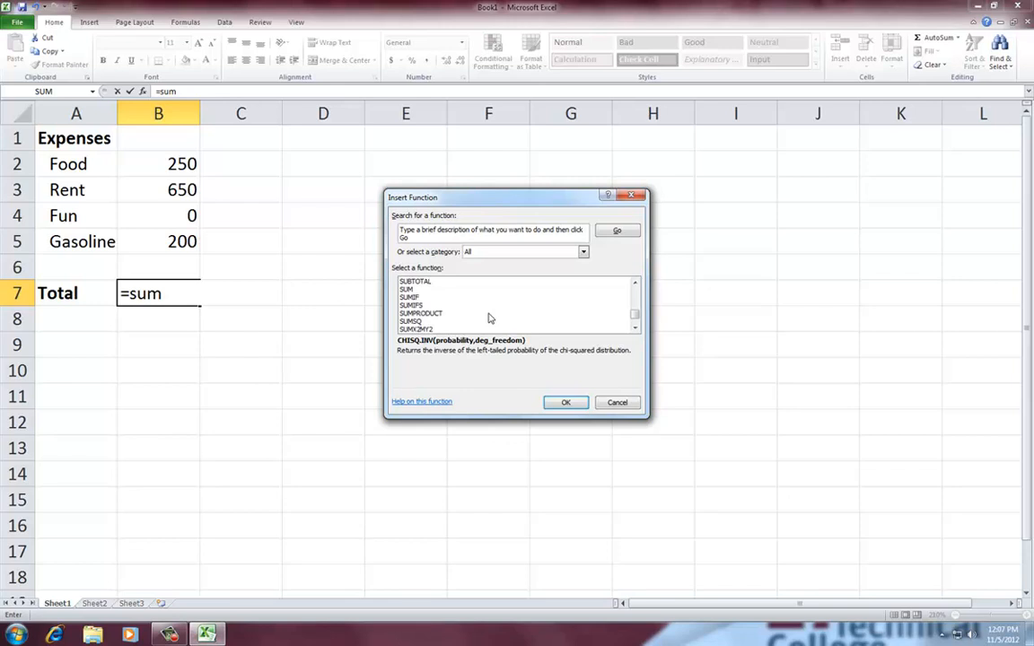
pyautogui.click(407, 290)
pyautogui.click(431, 403)
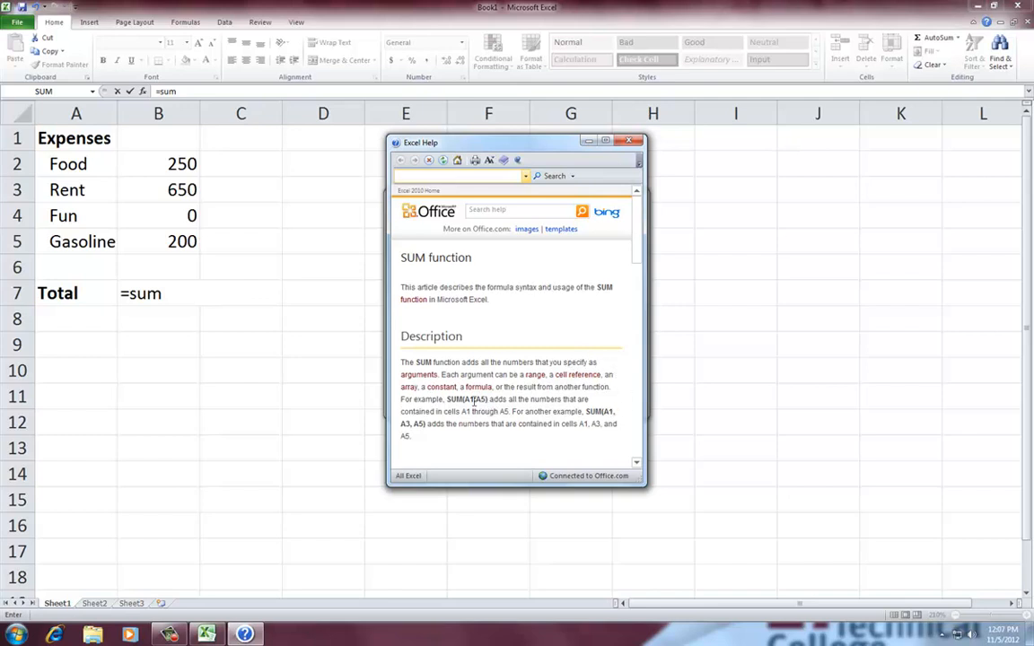
# Review the syntax, remarks and example sections of the SUM help article and close it
pyautogui.scroll(-5, 526, 443)
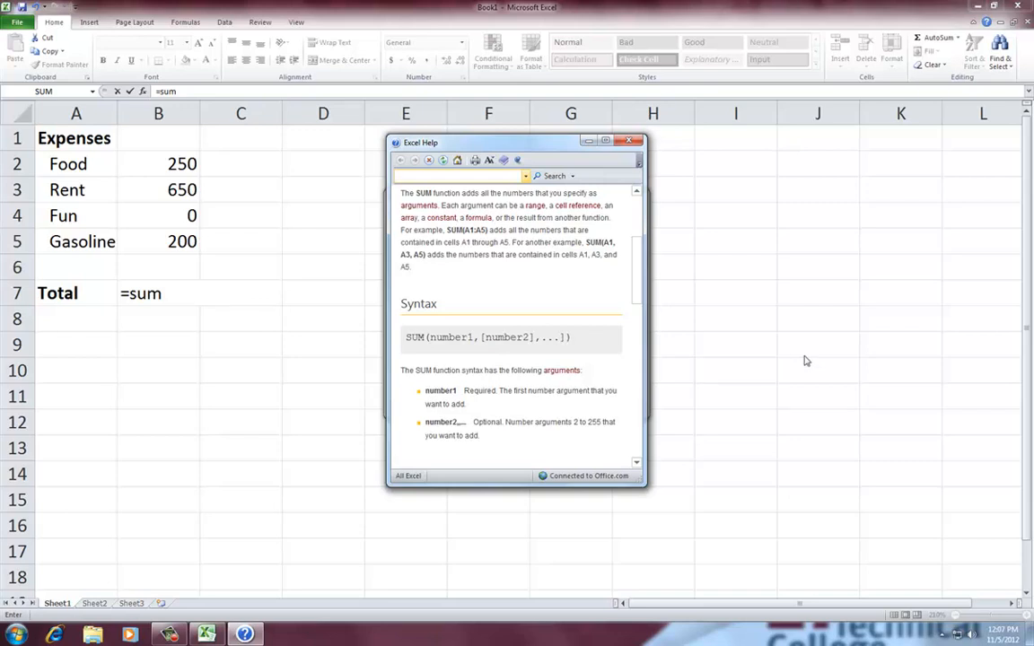
pyautogui.scroll(-3, 401, 379)
pyautogui.scroll(-10, 445, 419)
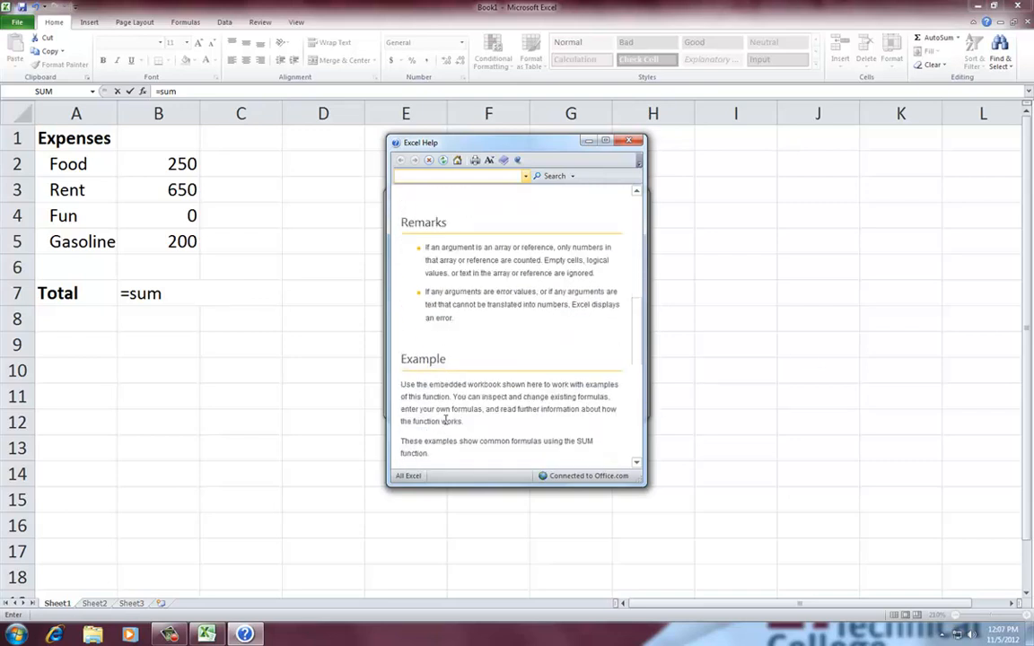
pyautogui.scroll(-5, 446, 419)
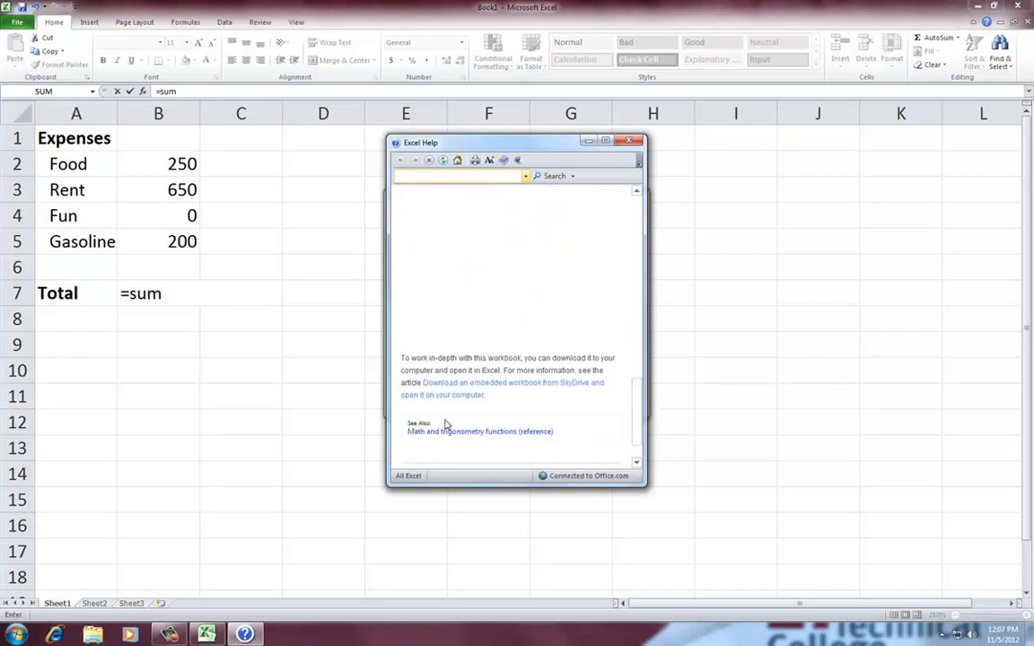
pyautogui.moveTo(646, 194); pyautogui.dragTo(917, 216)
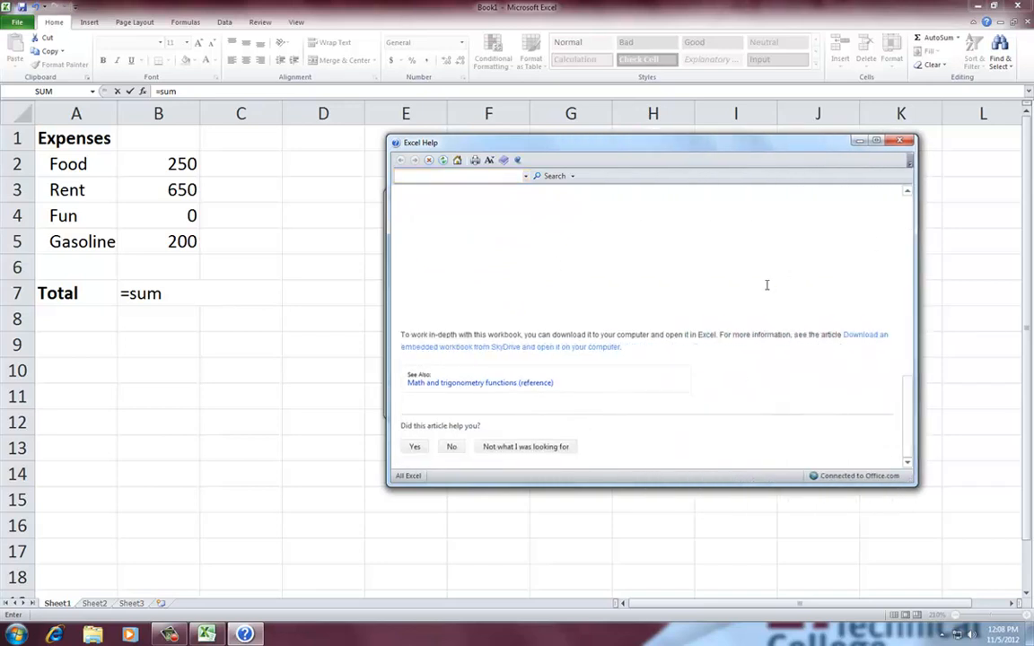
pyautogui.click(907, 192)
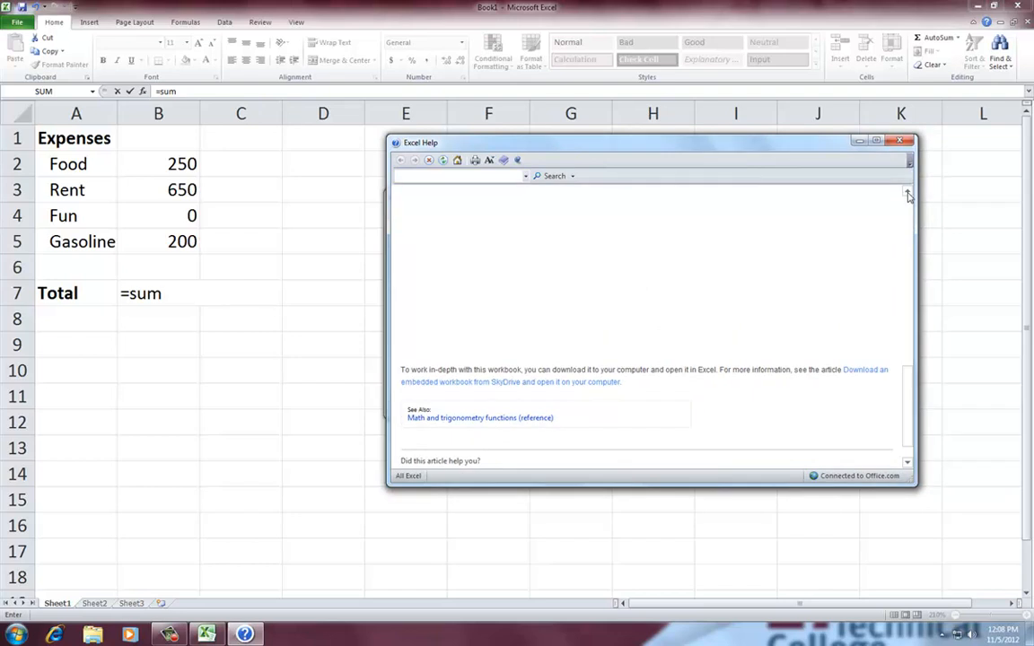
pyautogui.click(908, 195)
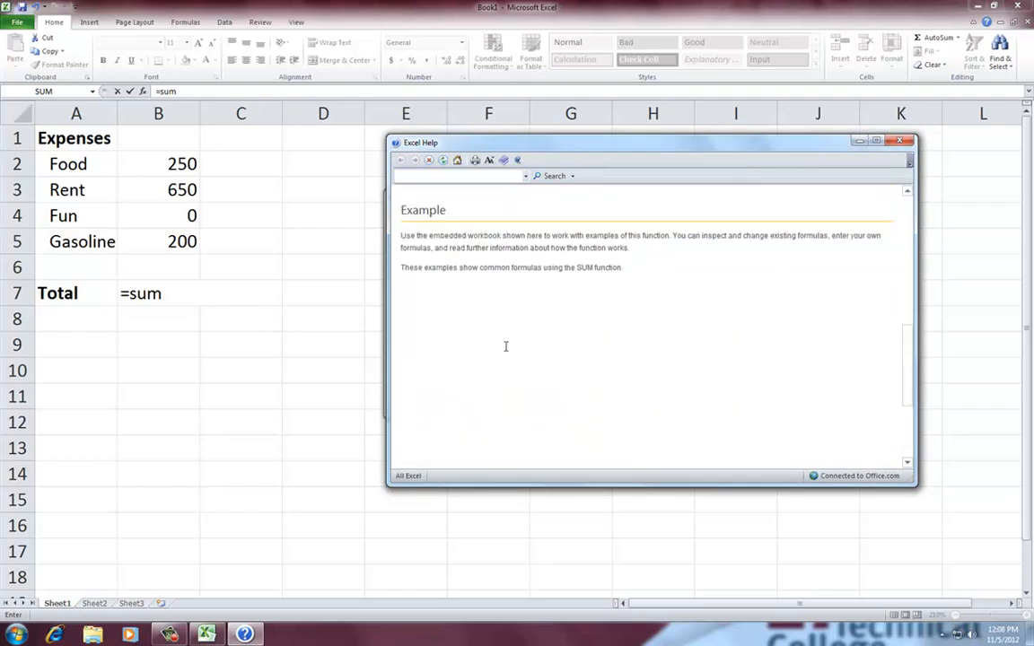
pyautogui.scroll(-5, 512, 395)
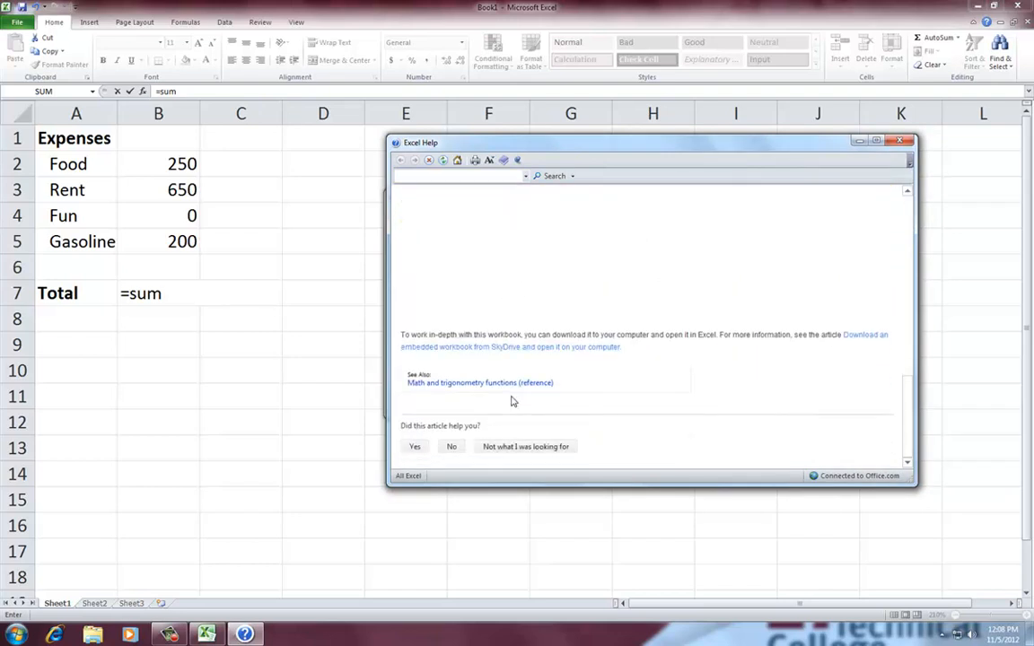
pyautogui.click(899, 142)
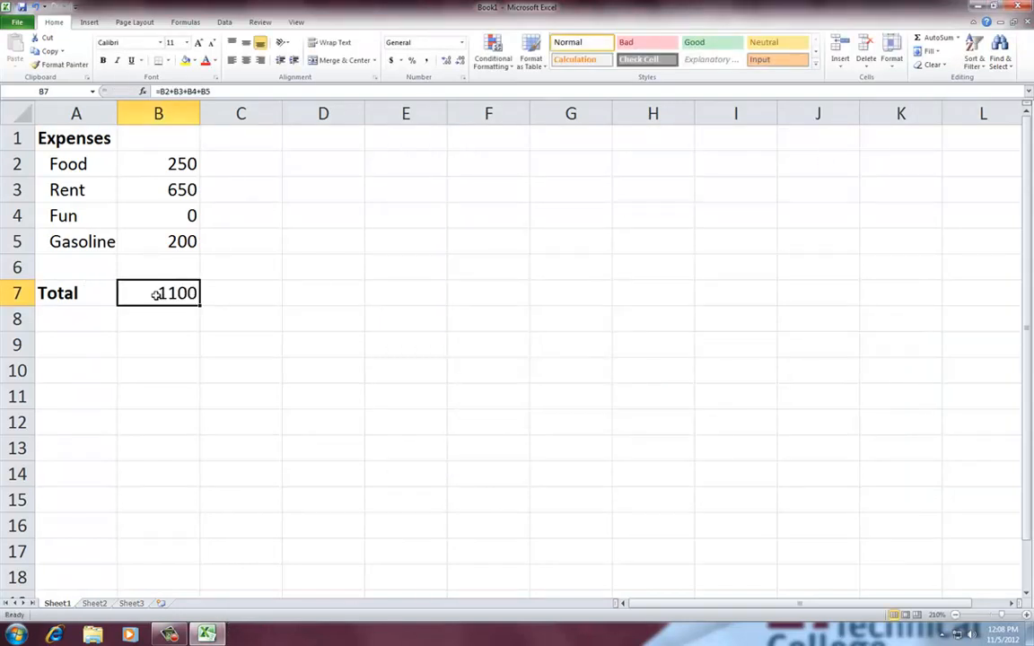
# Replace the total in B7 with a SUM formula over the range B2:B6
pyautogui.write('=')
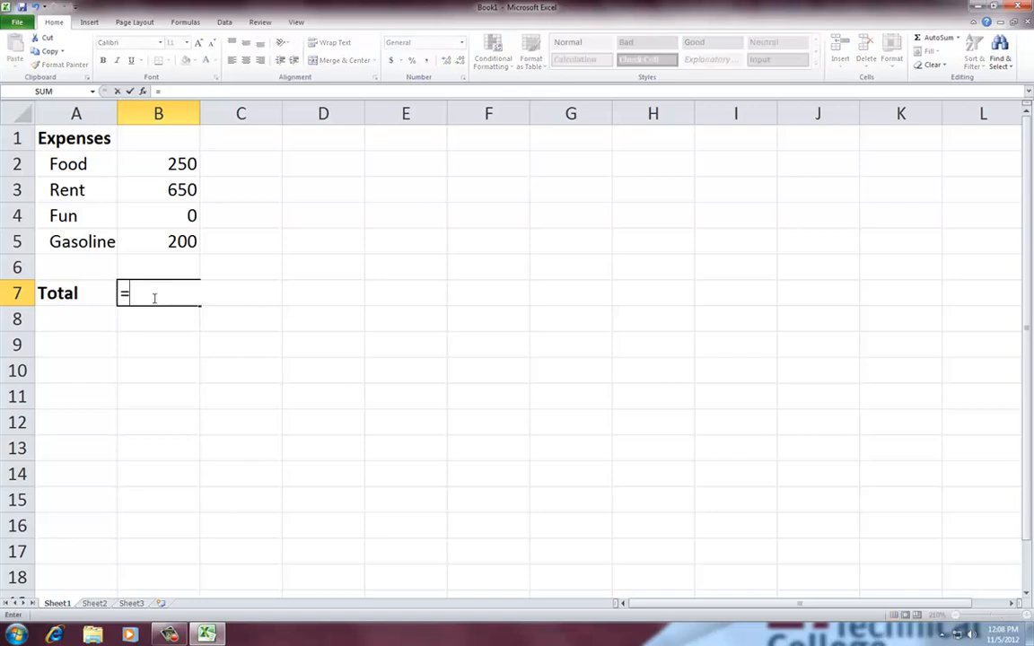
pyautogui.write('sum(')
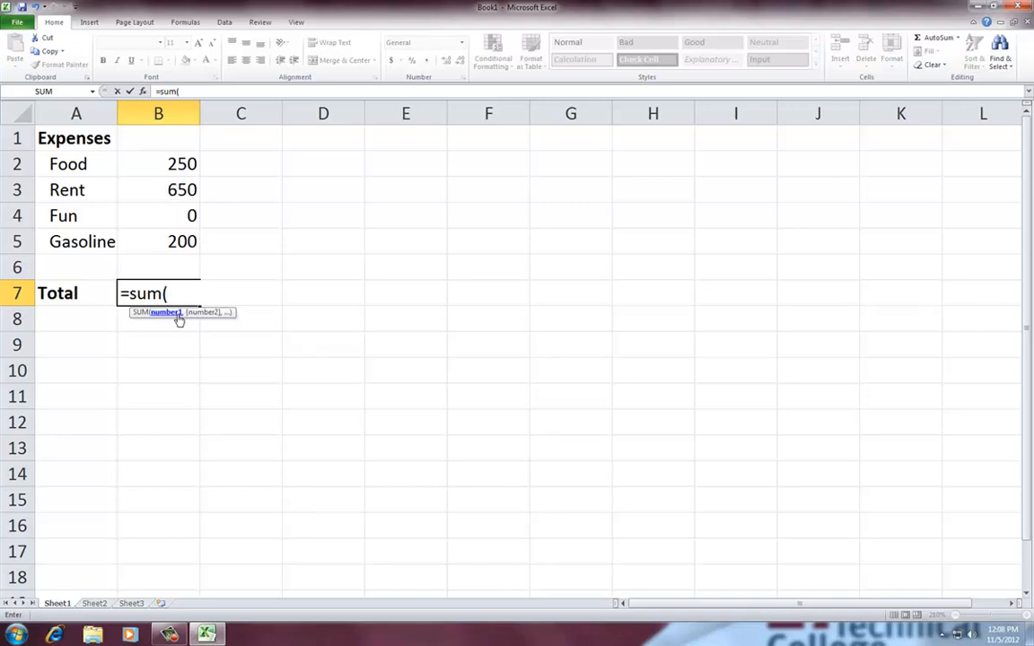
pyautogui.moveTo(146, 163); pyautogui.dragTo(184, 261)
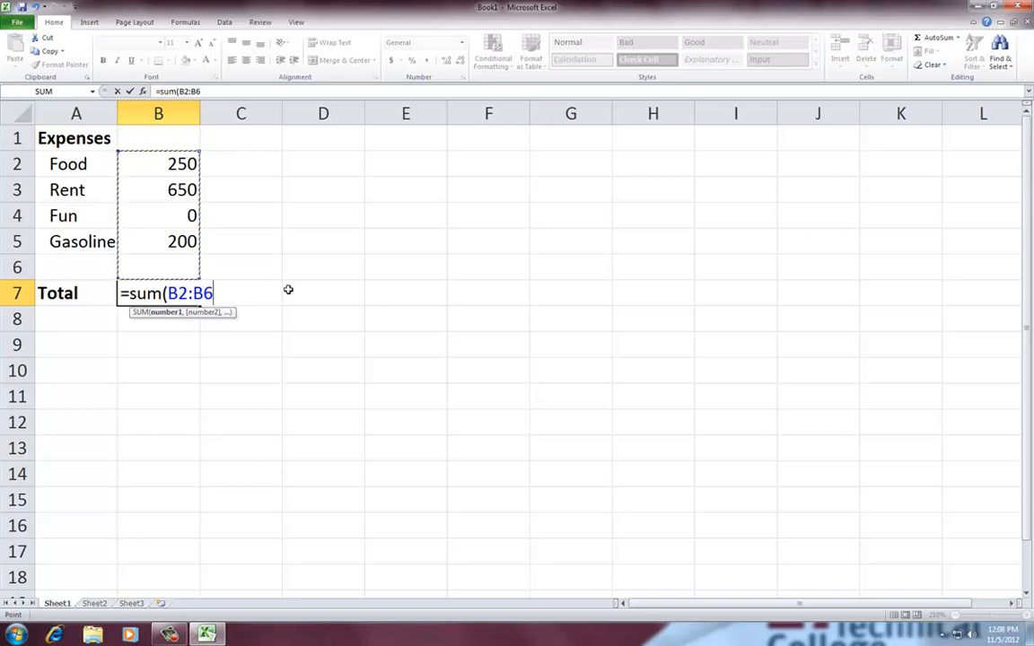
pyautogui.write(')')
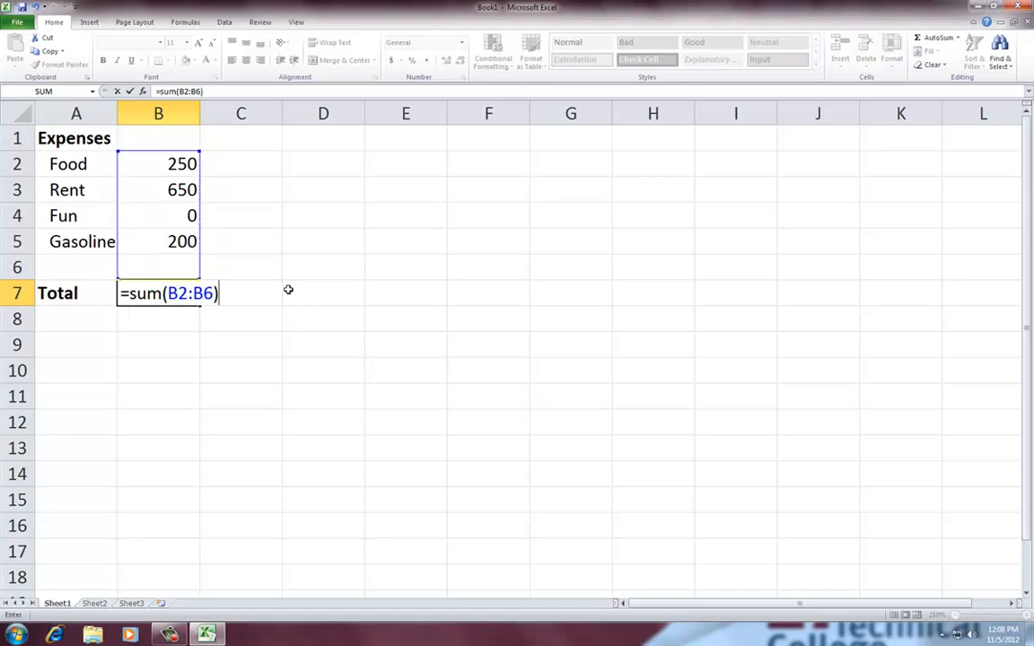
pyautogui.press('Return')
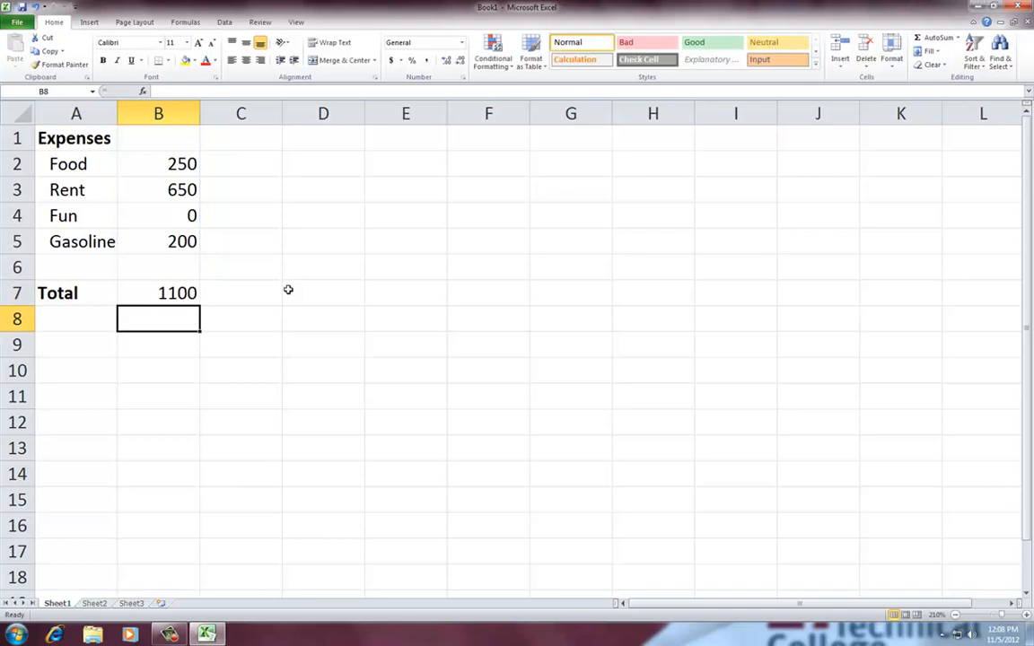
# Set the Fun amount in B4 to 25
pyautogui.click(181, 214)
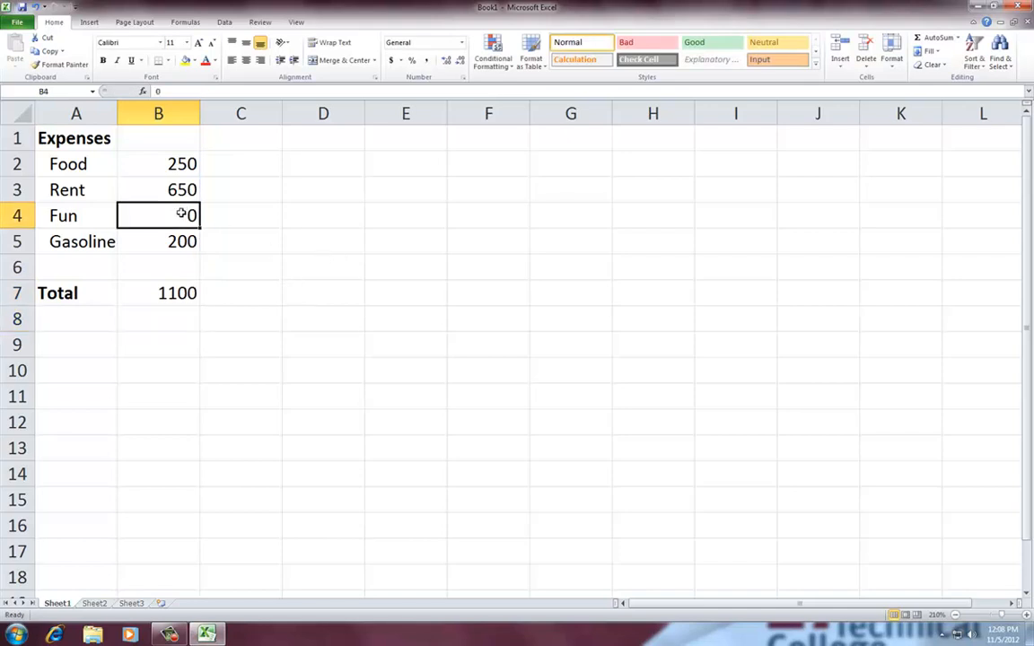
pyautogui.write('25')
pyautogui.press('Return')
# Set the Food amount in B2 to 300 and select the total cell B7
pyautogui.click(182, 214)
pyautogui.press('Up')
pyautogui.press('Up')
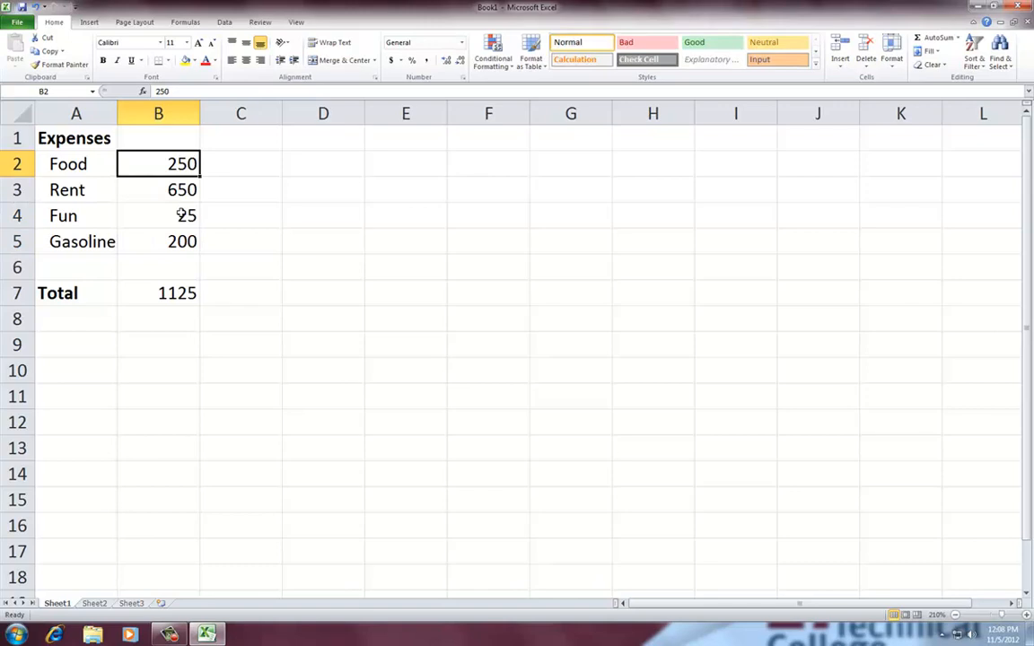
pyautogui.write('300')
pyautogui.press('Return')
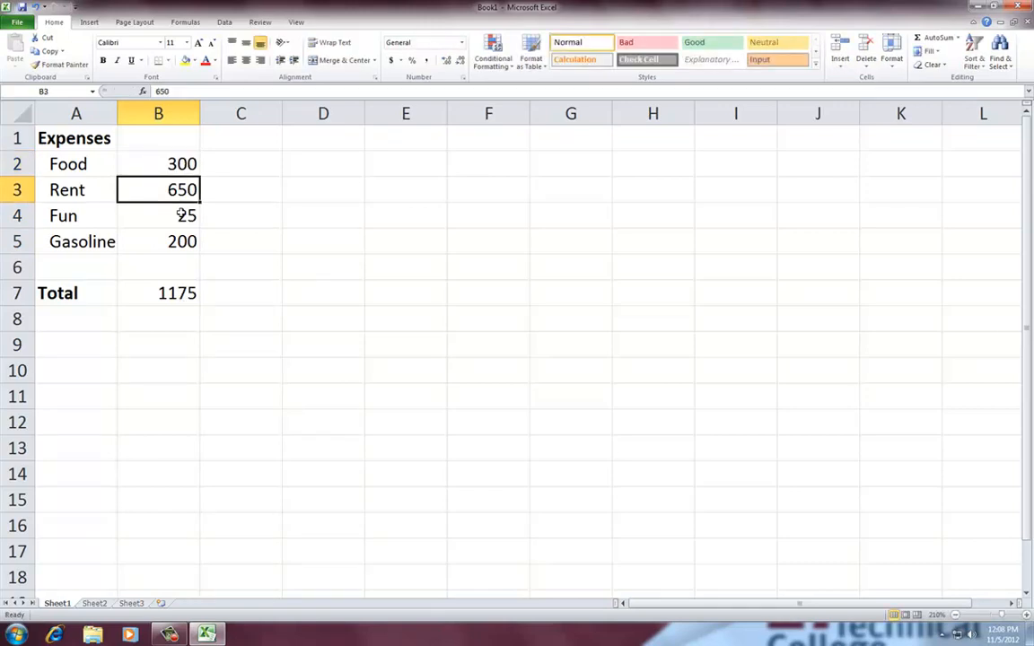
pyautogui.click(167, 295)
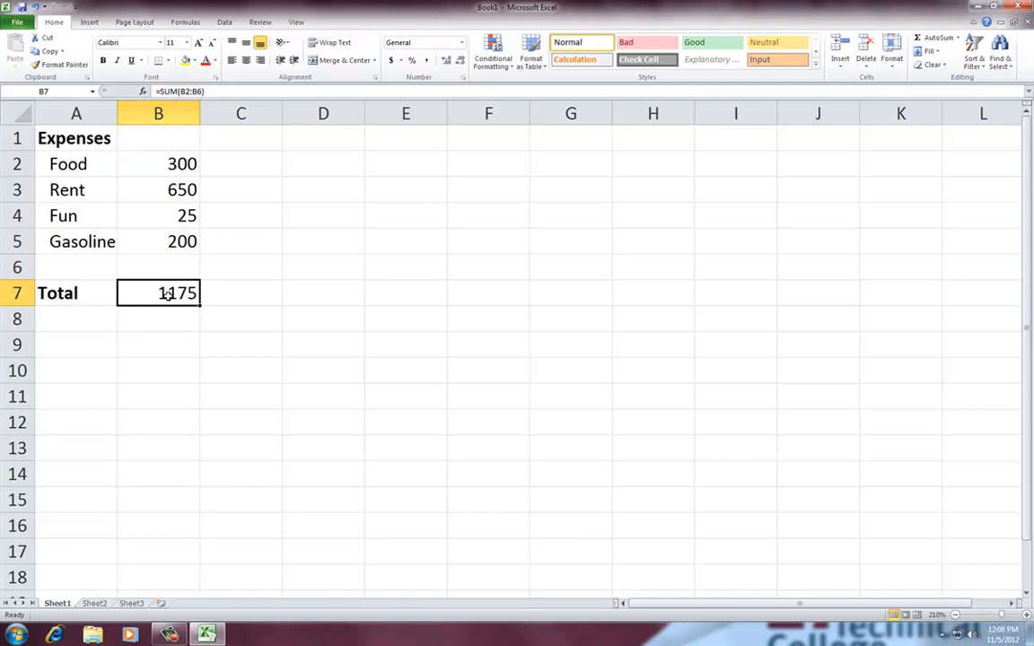
# Fill the total cell B7 with yellow and italicize its value
pyautogui.click(185, 61)
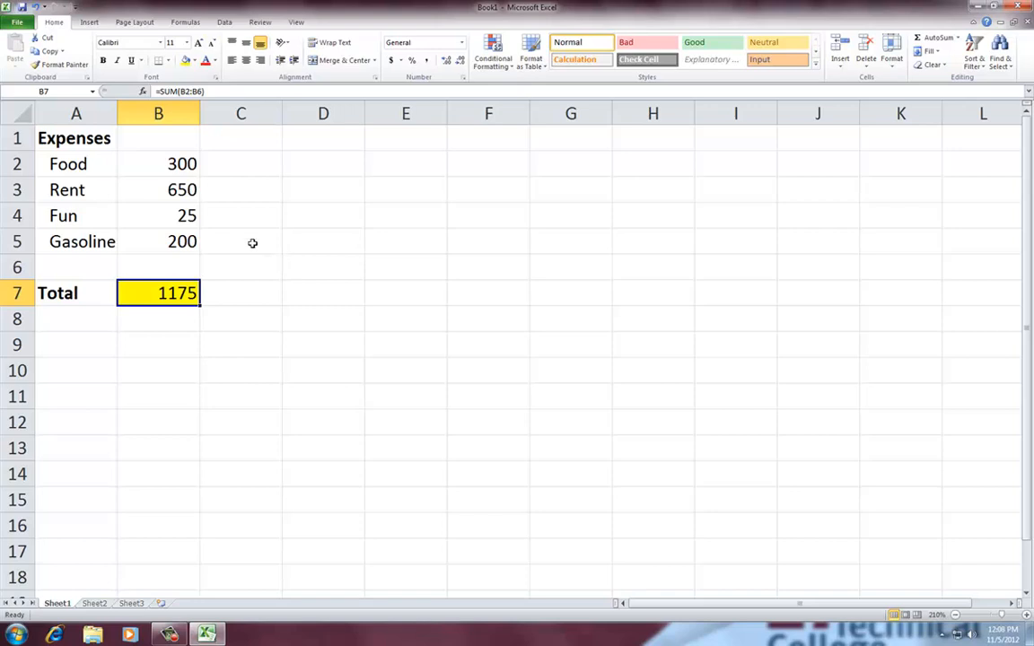
pyautogui.click(117, 60)
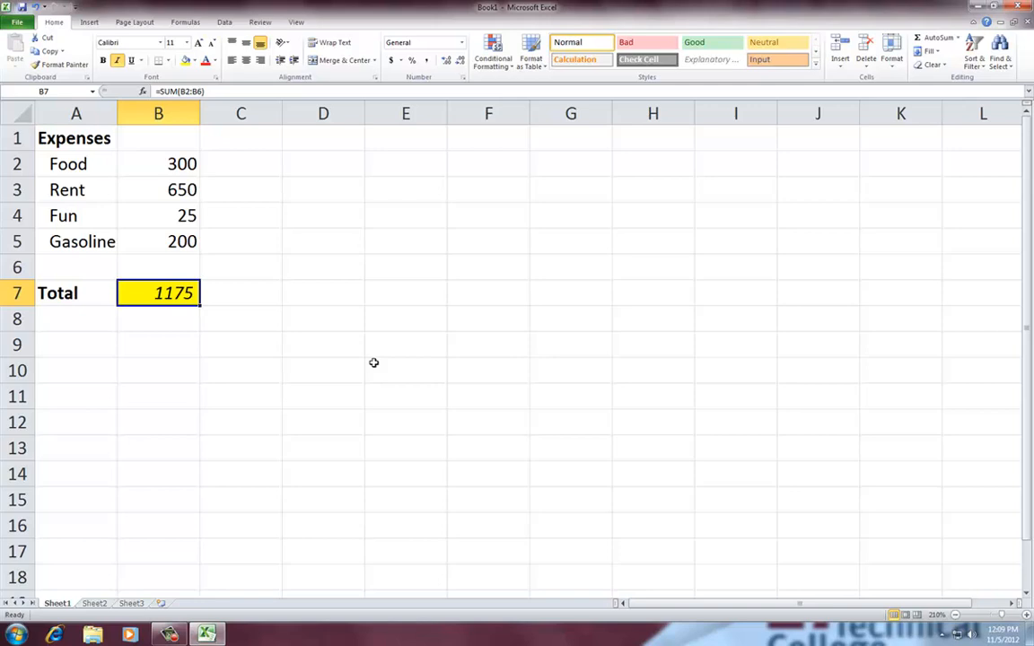
# Remove the yellow fill from the total cell B7
pyautogui.click(192, 60)
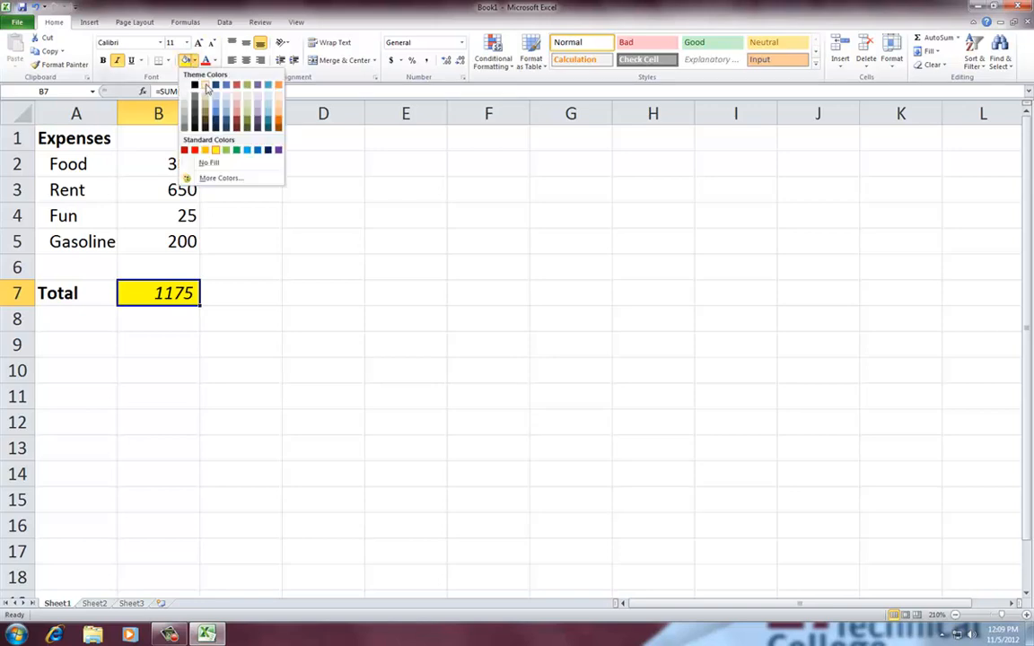
pyautogui.click(213, 165)
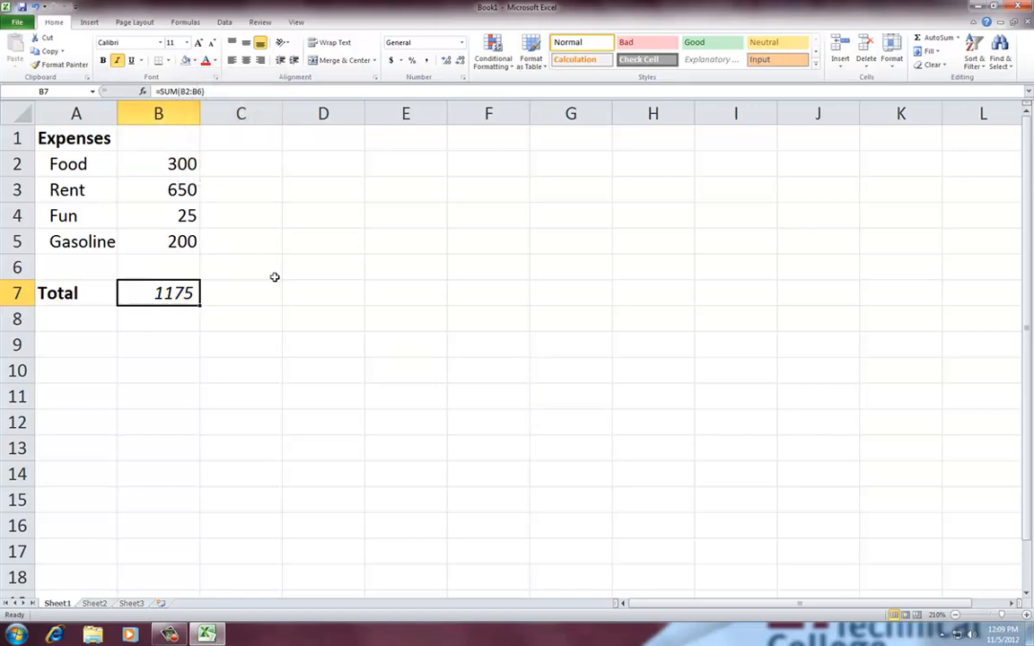
pyautogui.click(275, 275)
# Format the Food amount in B2 in the dollar accounting format with no decimal places
pyautogui.click(183, 162)
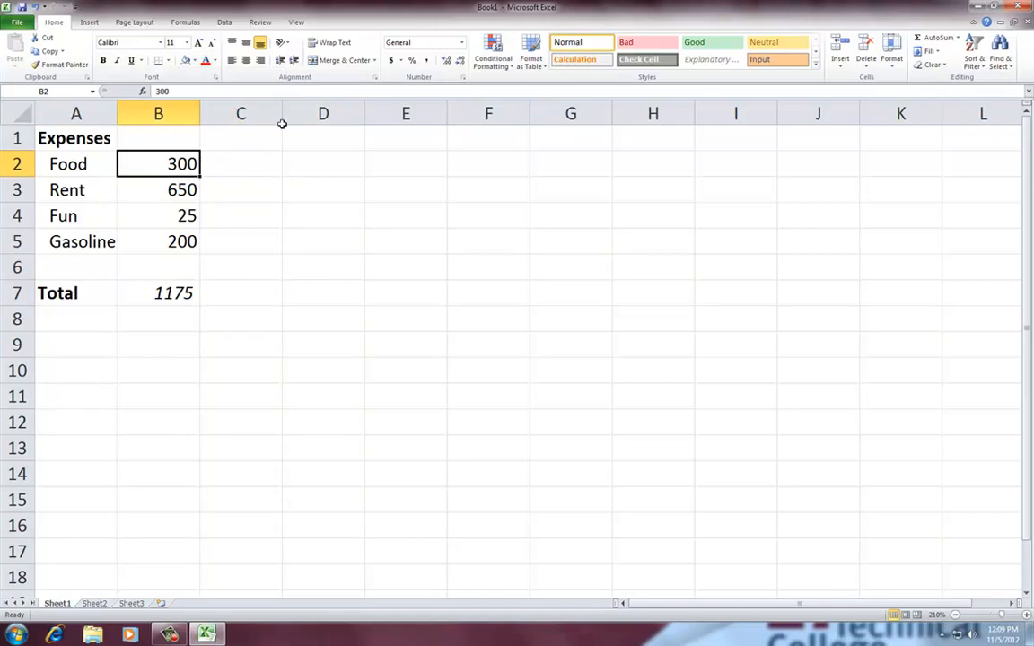
pyautogui.click(391, 61)
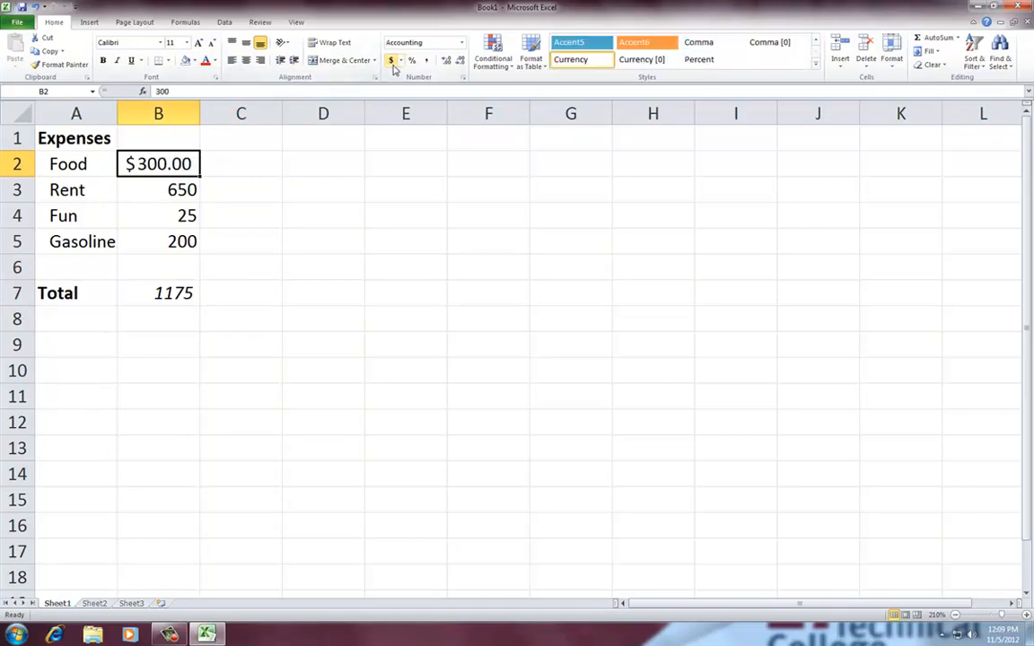
pyautogui.click(446, 60)
pyautogui.click(460, 60)
pyautogui.click(460, 60)
pyautogui.click(461, 62)
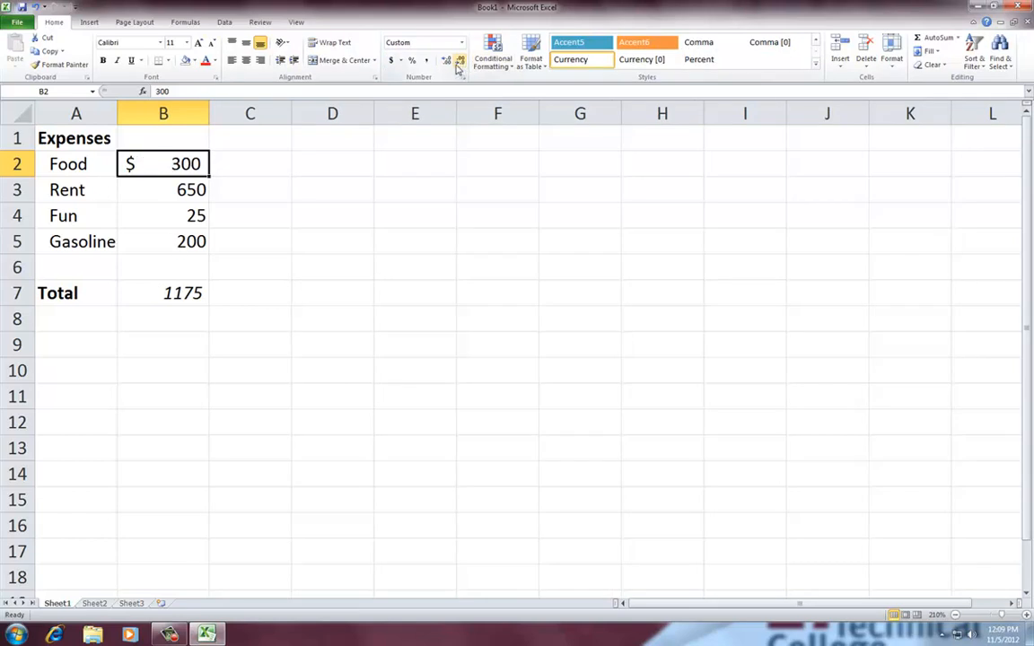
# Format the total in B7 in the dollar accounting format with no decimal places
pyautogui.click(161, 293)
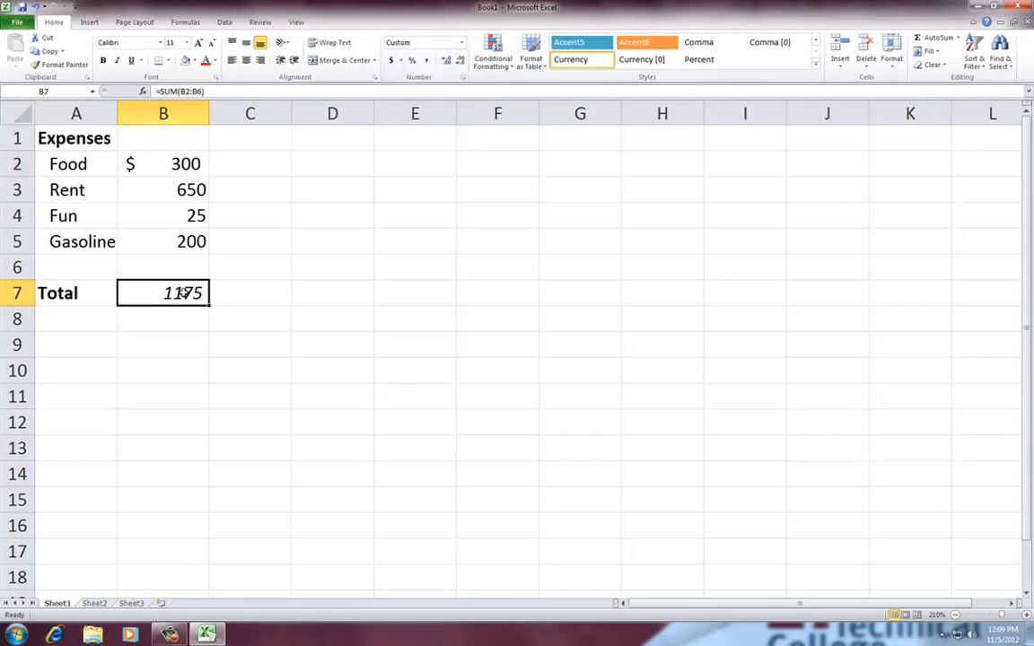
pyautogui.click(391, 60)
pyautogui.click(459, 61)
pyautogui.click(460, 61)
pyautogui.click(265, 308)
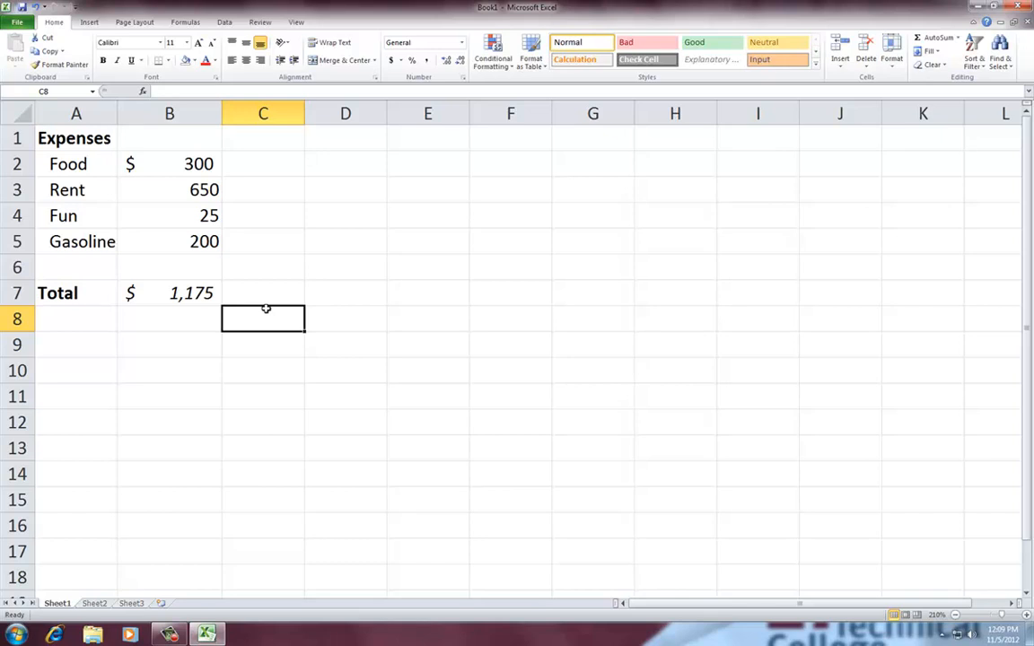
# Magnify the screen, select the text of the Food label in A2 for editing and leave it as it is
pyautogui.click(81, 163)
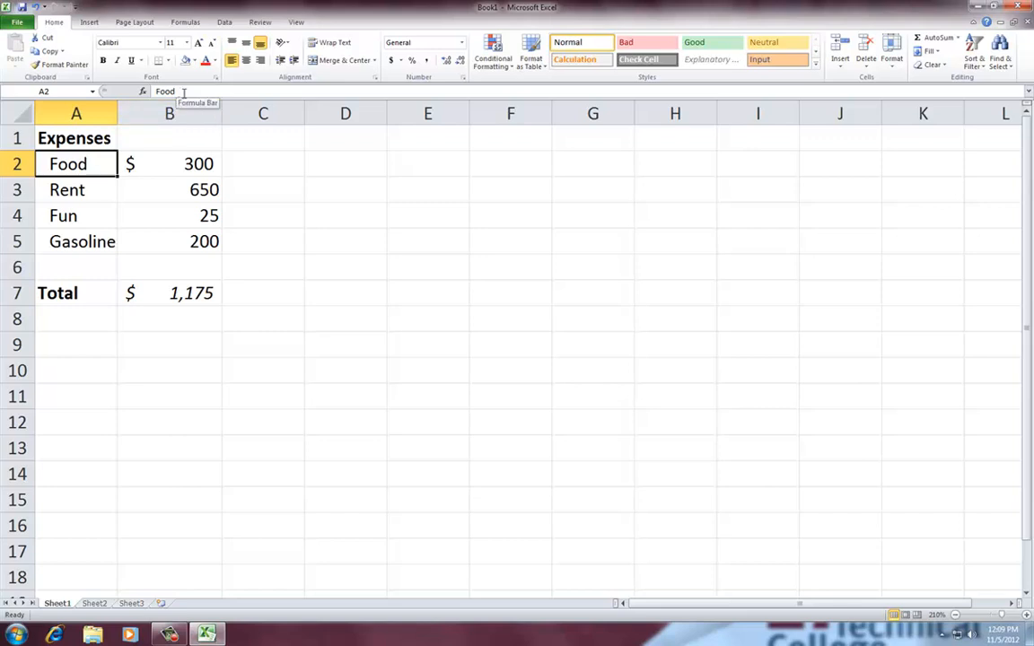
pyautogui.press('super+plus')
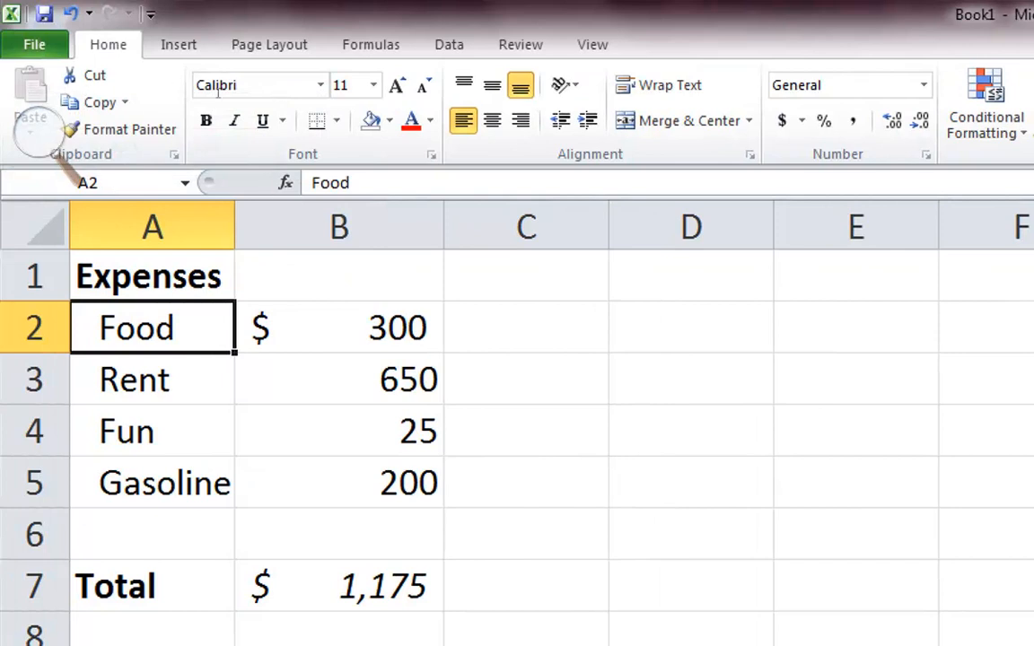
pyautogui.doubleClick(327, 183)
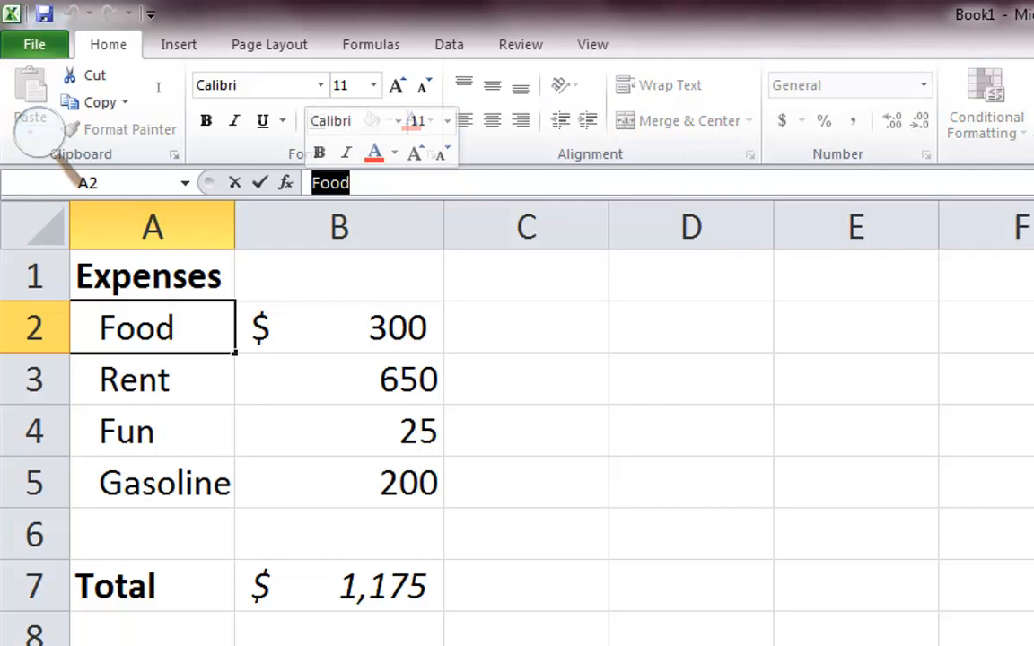
pyautogui.press('Return')
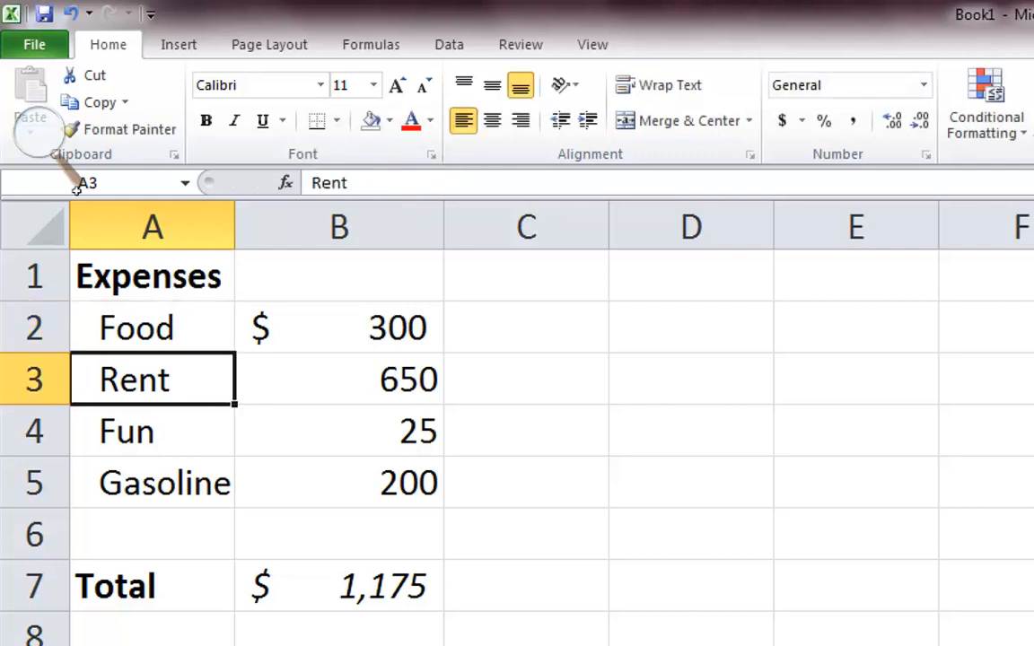
# Change the Rent label in A3 to "Rent monthly" and widen column A to fit the whole label
pyautogui.click(370, 181)
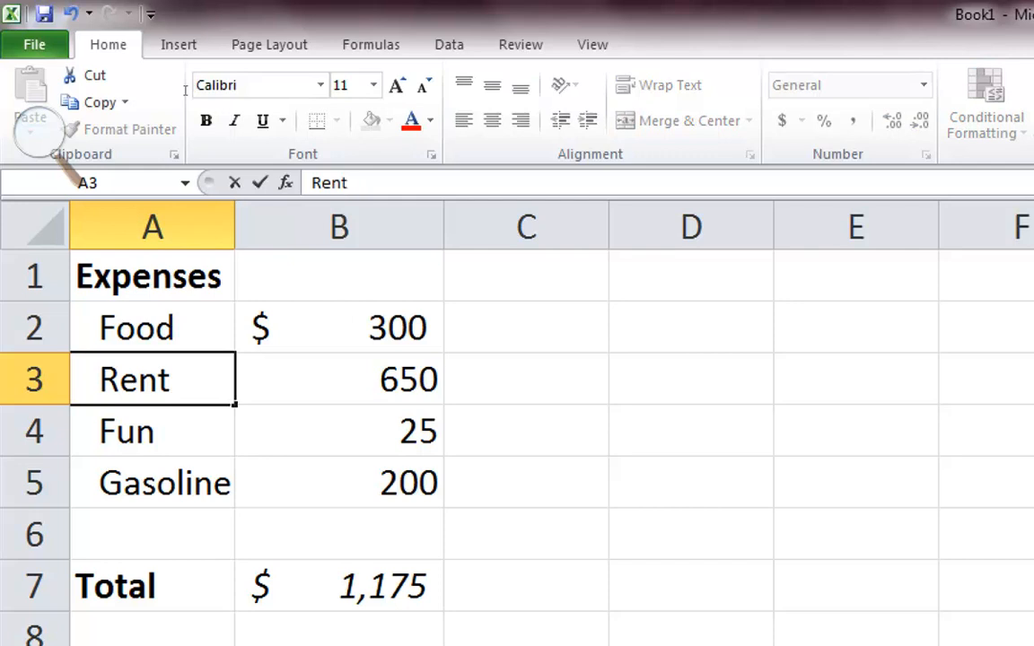
pyautogui.write('monthly')
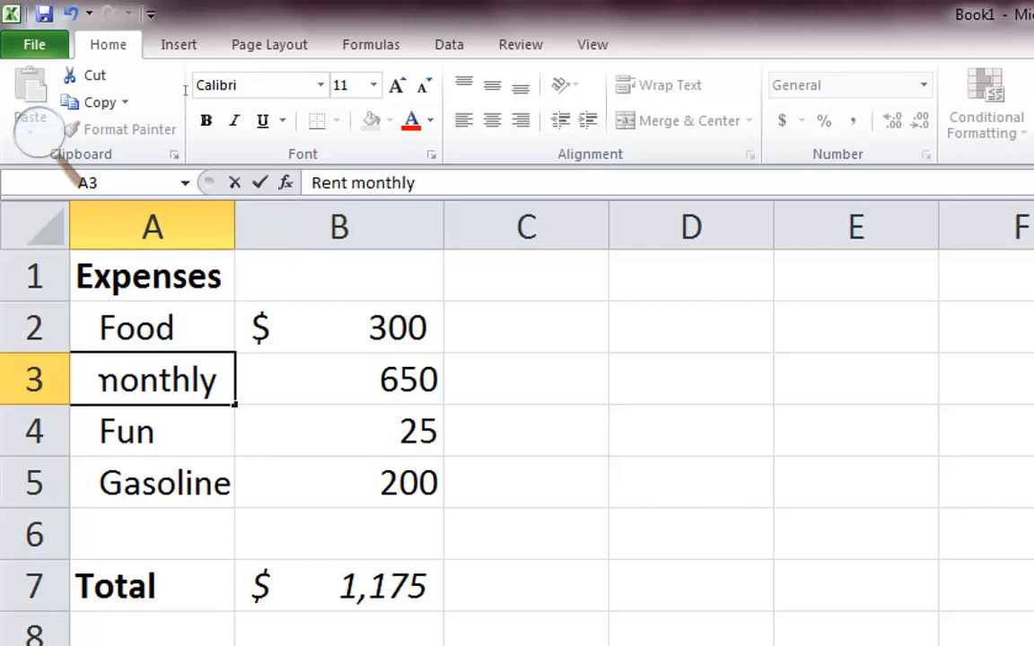
pyautogui.press('Return')
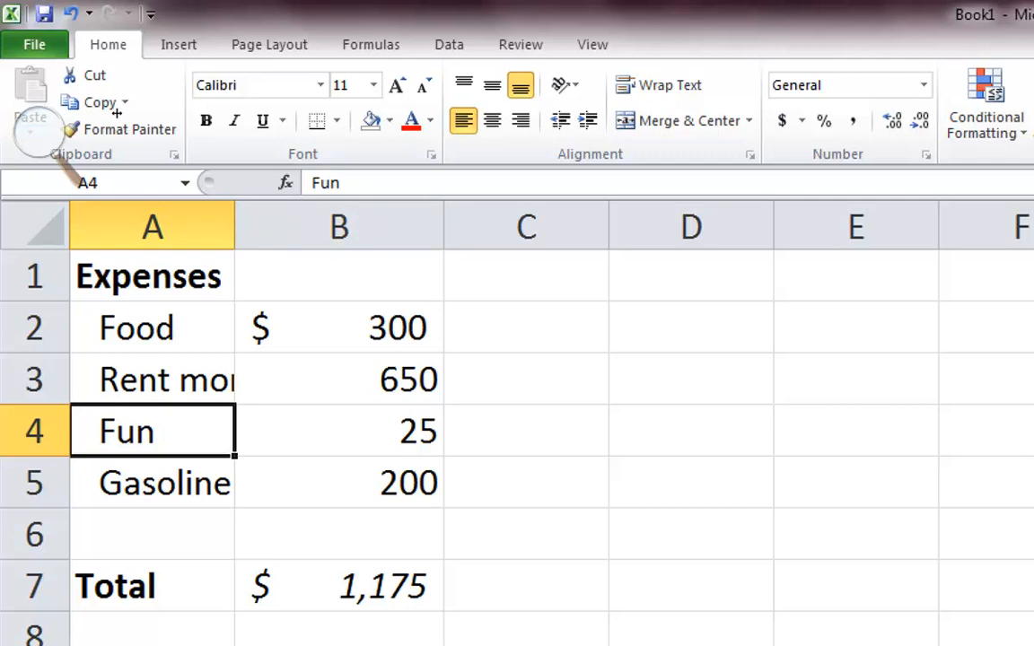
pyautogui.moveTo(234, 225); pyautogui.dragTo(235, 225)
pyautogui.moveTo(235, 224); pyautogui.dragTo(370, 224)
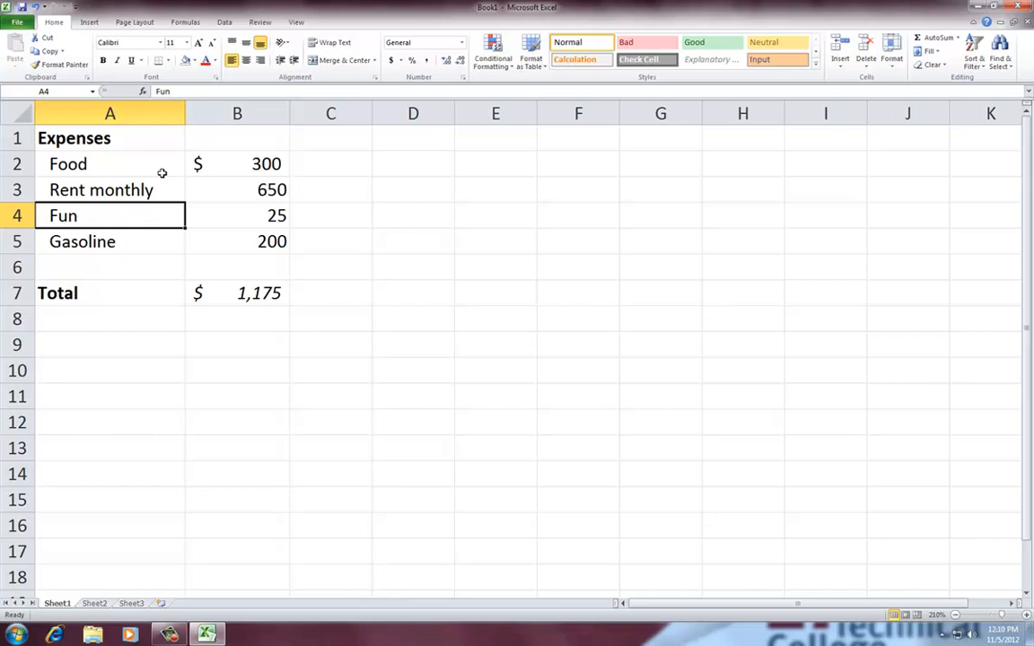
pyautogui.moveTo(173, 635)
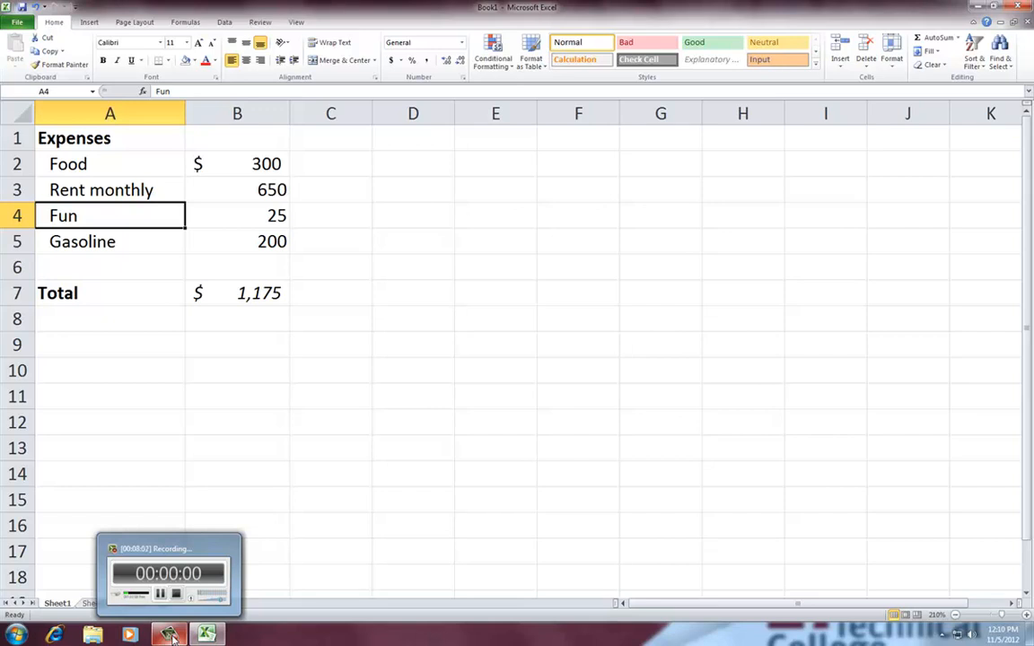
pyautogui.click(254, 300)
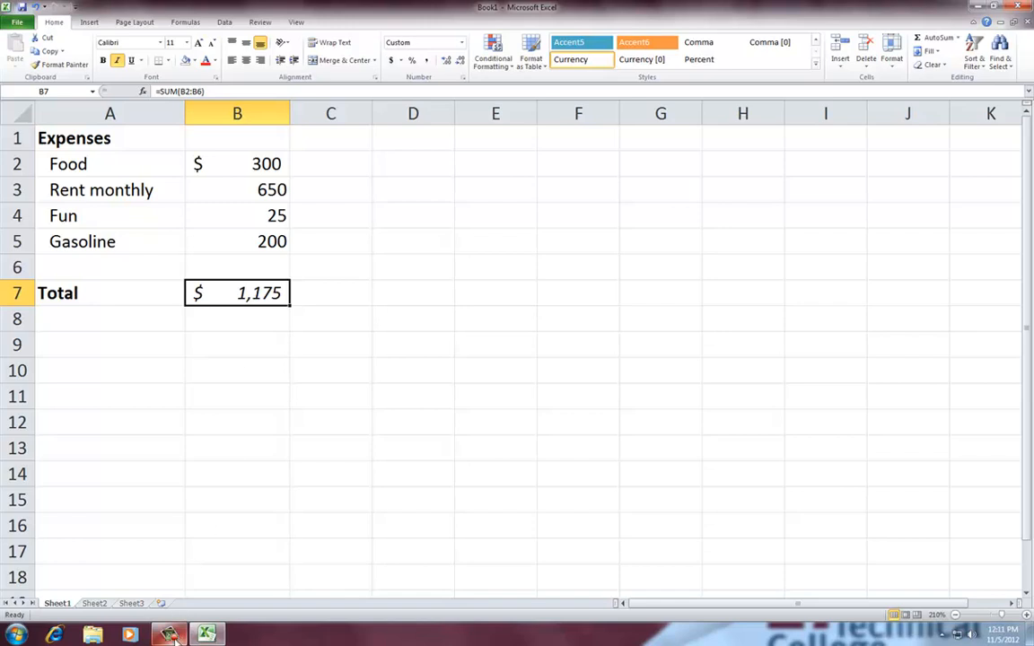
pyautogui.click(171, 636)
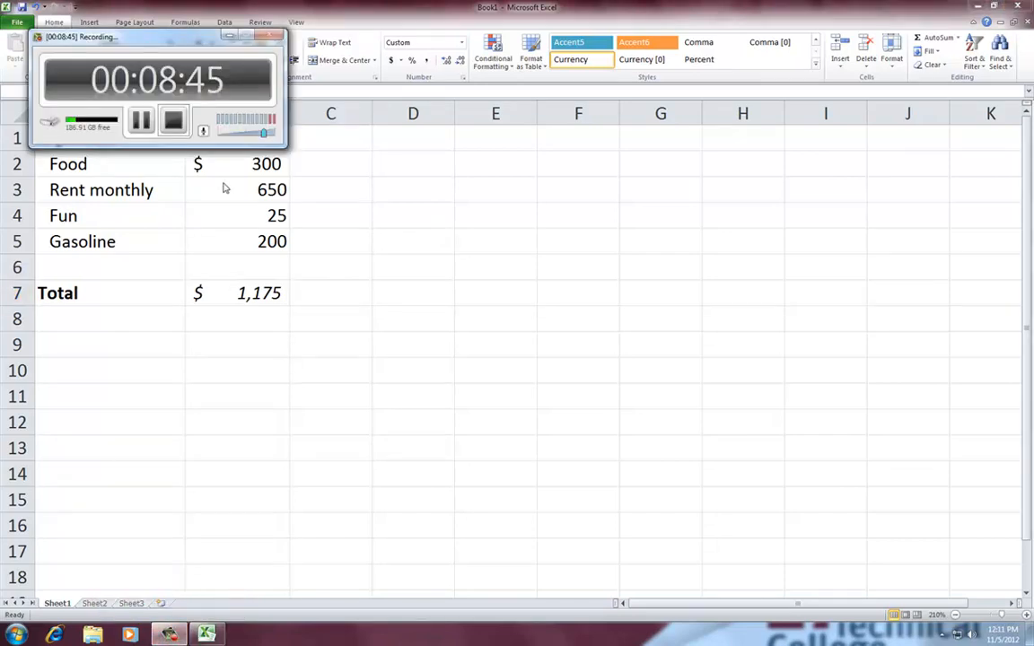